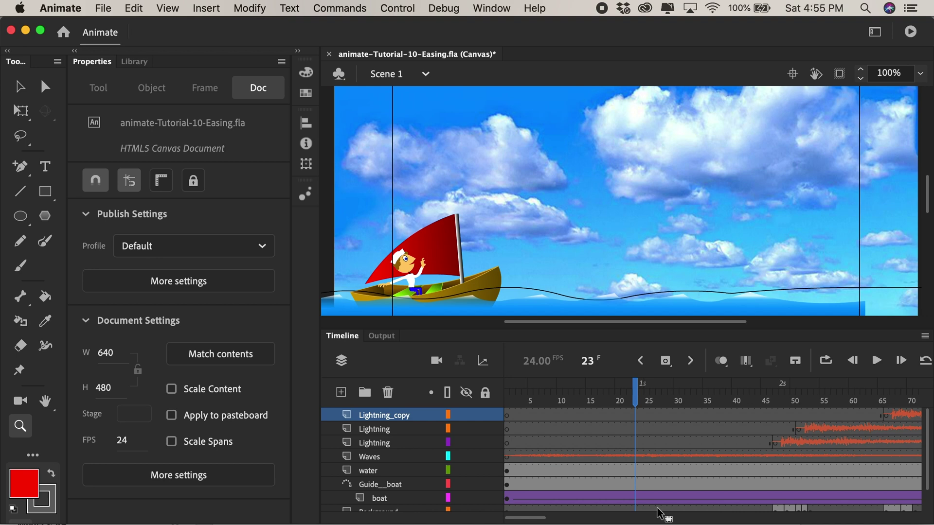
Step: Switch to the Untitled-1 ball demo and play its bouncing-ball animation
{"action": "left_click", "coordinate": [19, 218]}
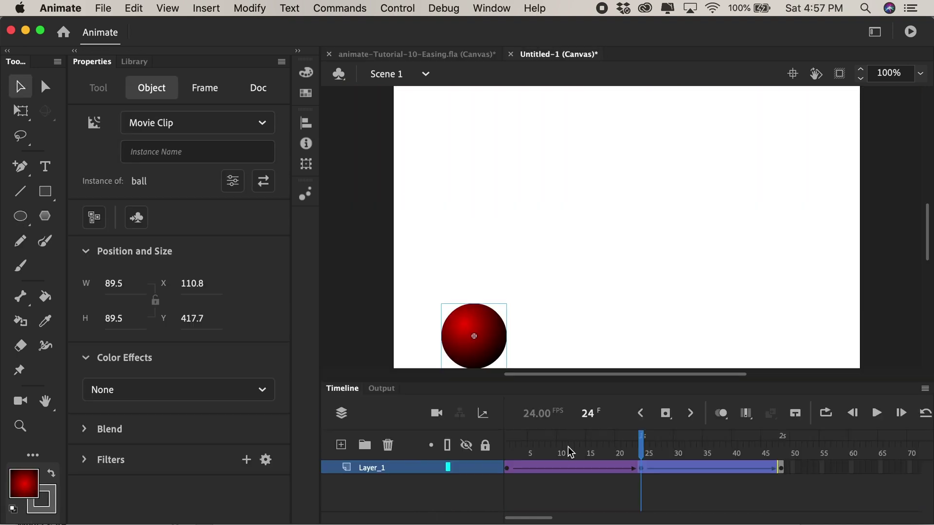
{"action": "left_click", "coordinate": [508, 468]}
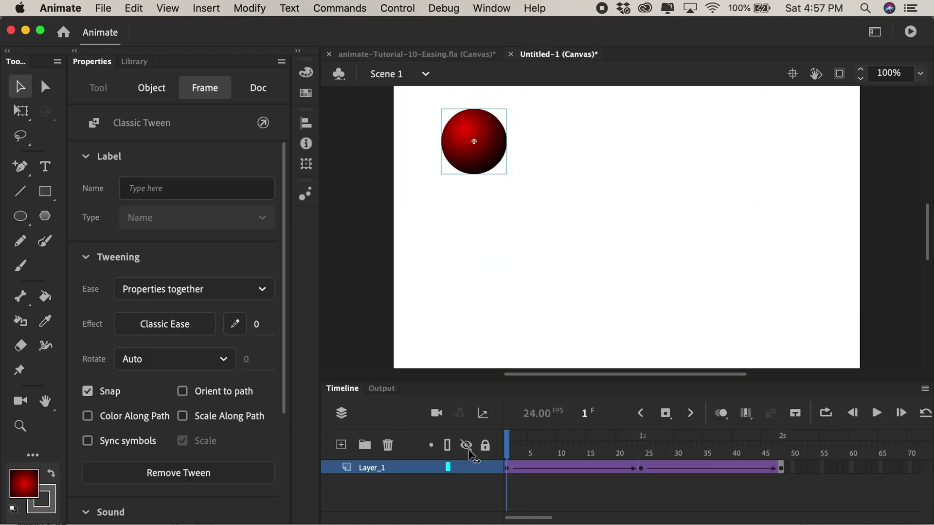
{"action": "key", "text": "Return"}
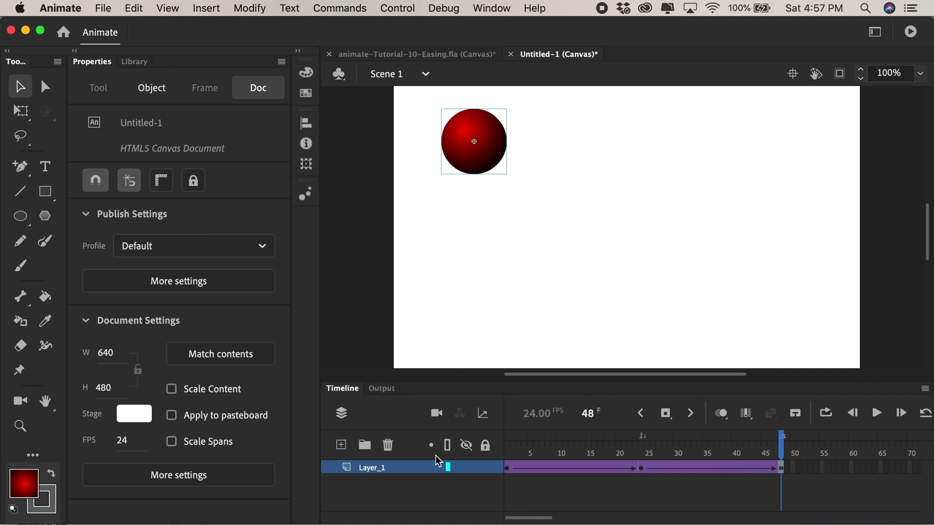
Step: Rename Layer_1 to ball and add a new empty layer above it
{"action": "double_click", "coordinate": [383, 466]}
{"action": "type", "text": "b"}
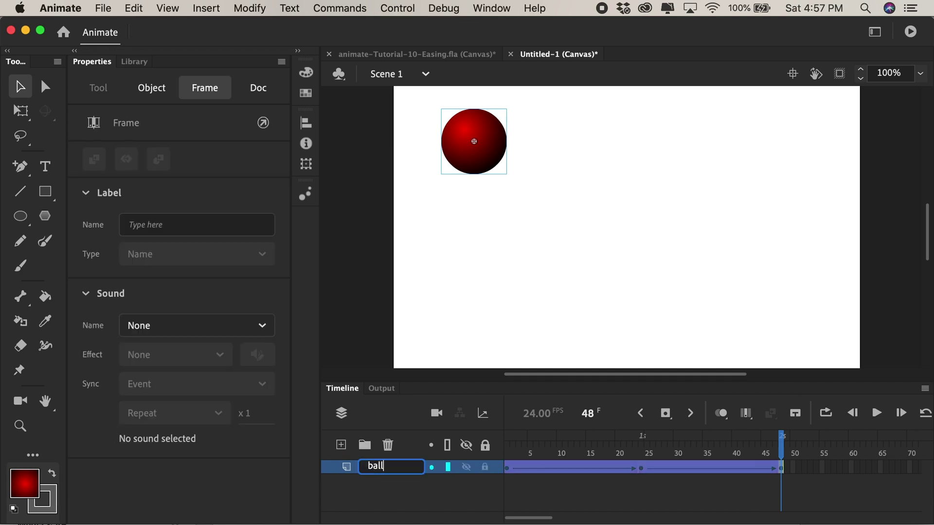
{"action": "type", "text": "all"}
{"action": "key", "text": "Return"}
{"action": "left_click", "coordinate": [341, 445]}
Step: Copy the ball's 48-frame tween onto the new layer and name the copy ball
{"action": "left_click", "coordinate": [492, 485]}
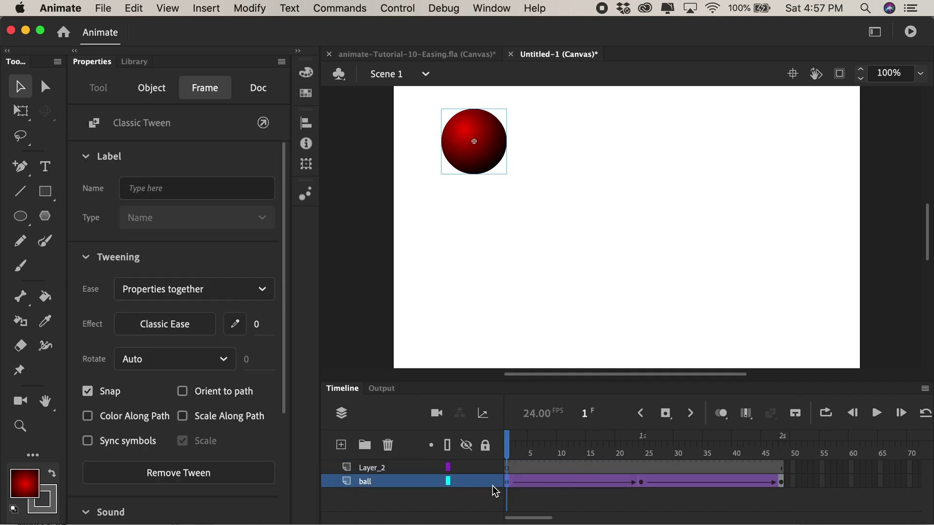
{"action": "left_click", "coordinate": [500, 486]}
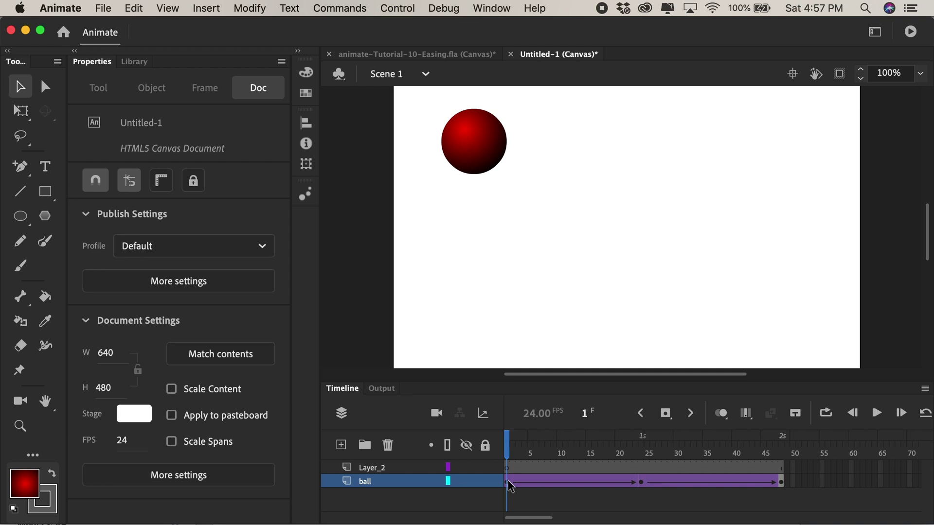
{"action": "left_click", "coordinate": [514, 482]}
{"action": "left_click_drag", "start_coordinate": [516, 480], "coordinate": [779, 491]}
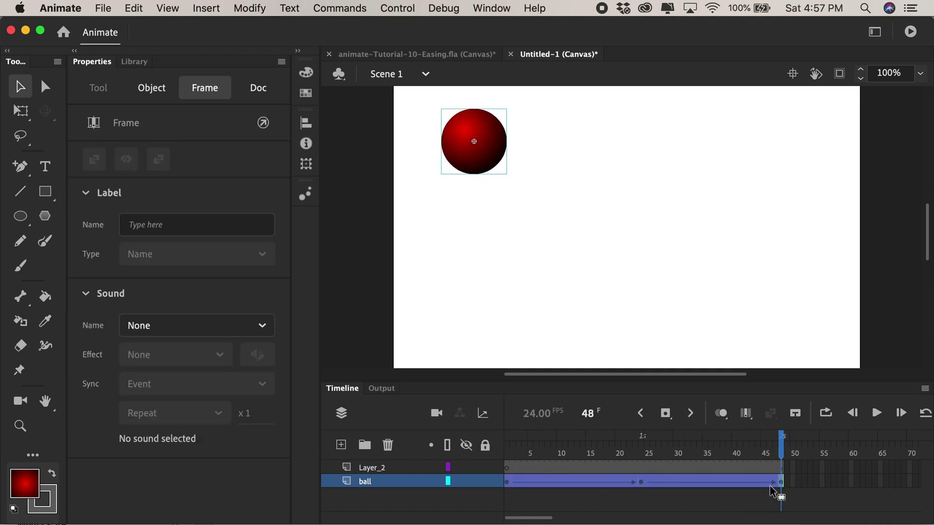
{"action": "left_click_drag", "start_coordinate": [555, 468], "coordinate": [618, 465]}
{"action": "key", "text": "ctrl+alt+v"}
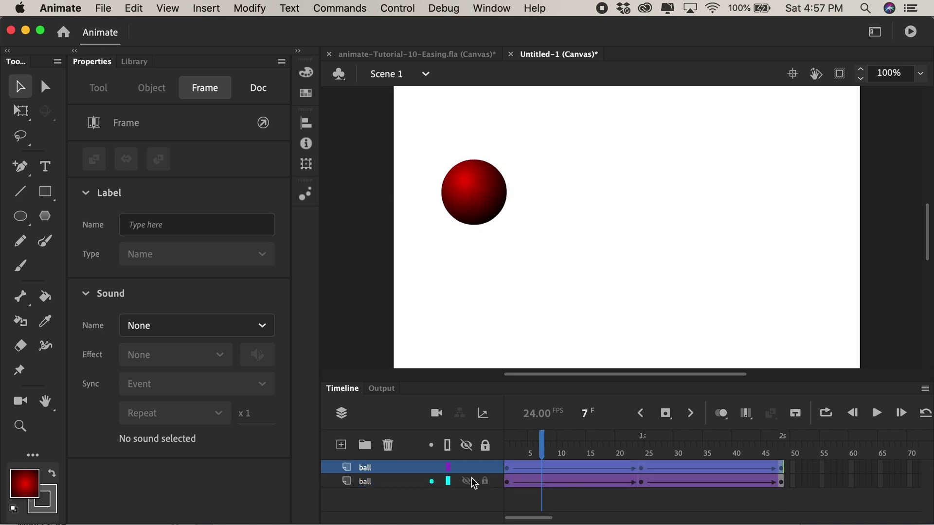
Step: Lock the original ball layer and enable Edit Multiple Frames across all frames
{"action": "left_click", "coordinate": [485, 481]}
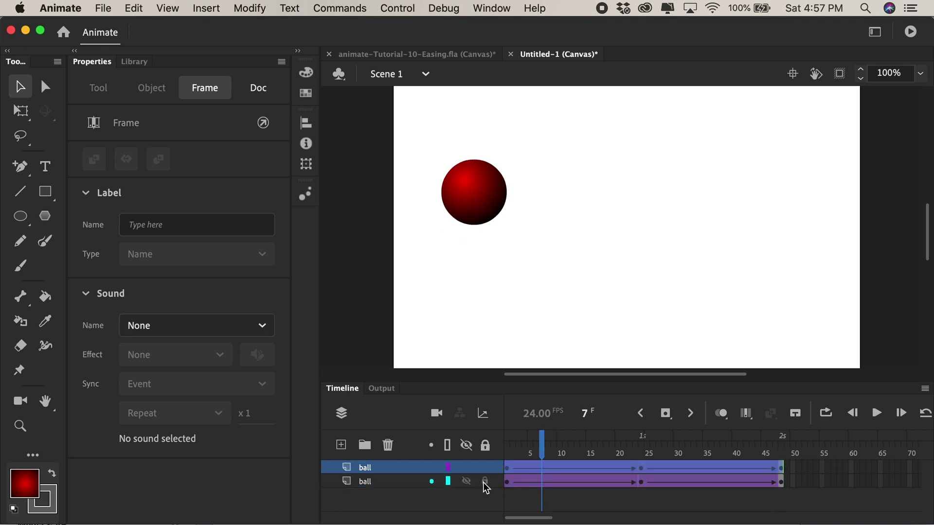
{"action": "left_click", "coordinate": [751, 422]}
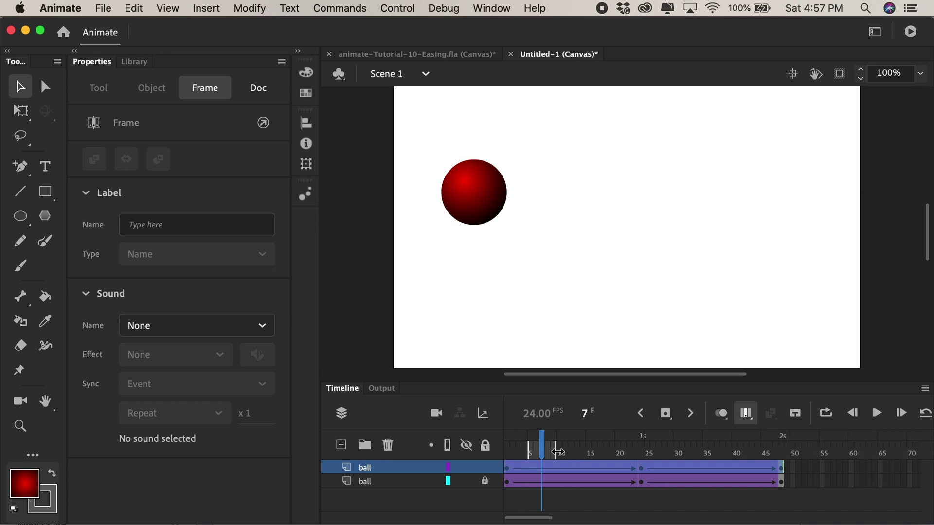
{"action": "left_click_drag", "start_coordinate": [555, 453], "coordinate": [782, 453]}
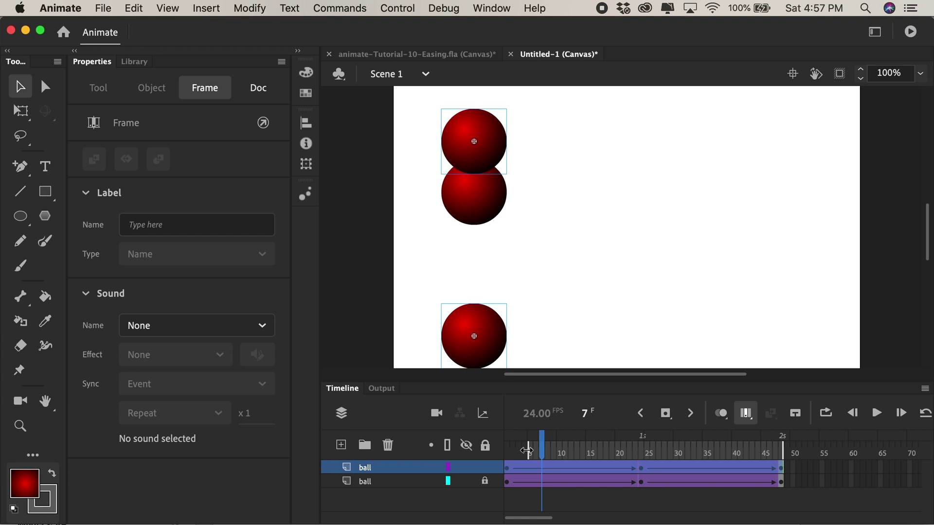
{"action": "left_click_drag", "start_coordinate": [529, 453], "coordinate": [505, 449]}
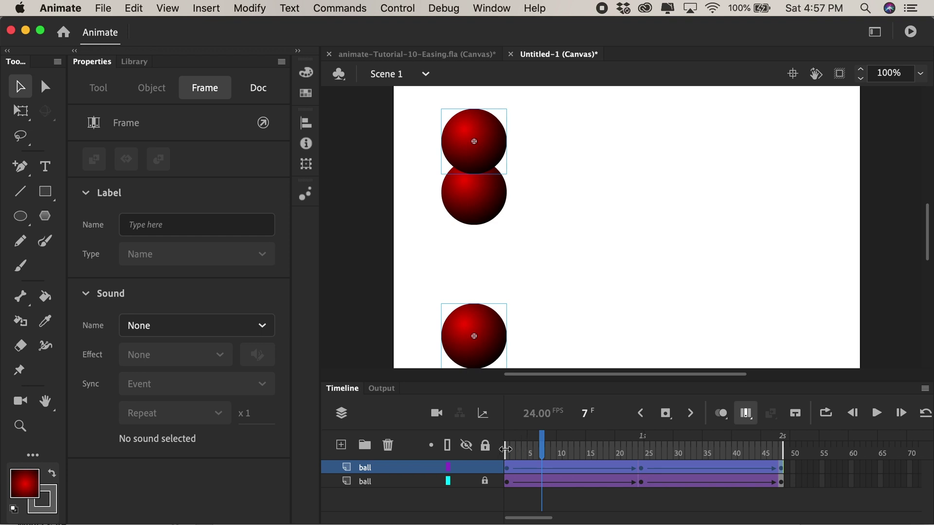
{"action": "left_click", "coordinate": [753, 420]}
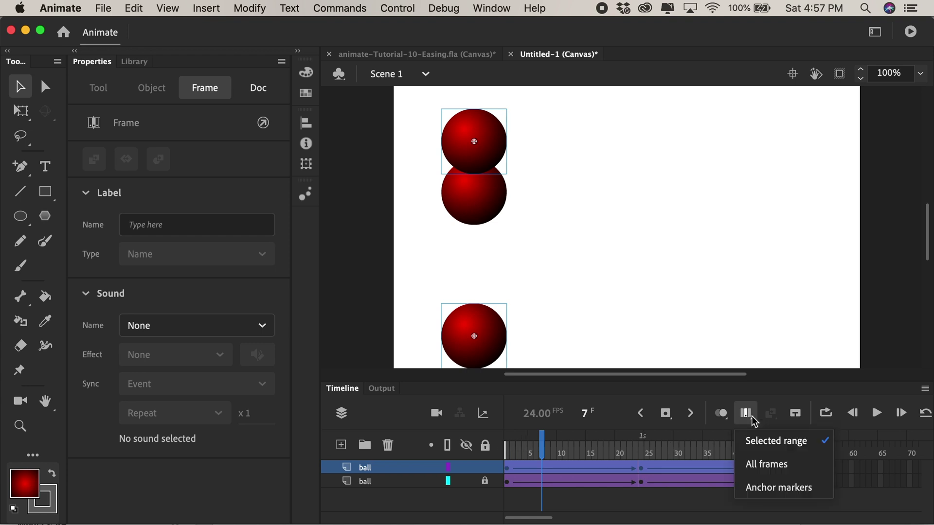
{"action": "left_click", "coordinate": [767, 465]}
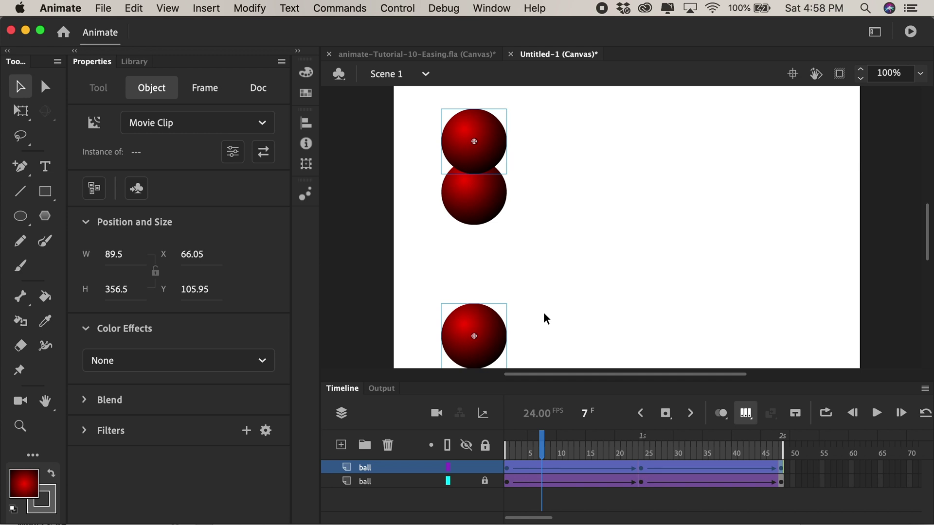
Step: Nudge the top ball right to X 366.05, turn off multi-frame editing, and play both balls
{"action": "key", "text": "shift+Right"}
{"action": "key", "text": "shift+Right"}
{"action": "key", "text": "shift+Right"}
{"action": "key", "text": "shift+Right"}
{"action": "key", "text": "shift+Right"}
{"action": "key", "text": "shift+Right"}
{"action": "key", "text": "shift+Right"}
{"action": "key", "text": "shift+Right"}
{"action": "key", "text": "shift+Right"}
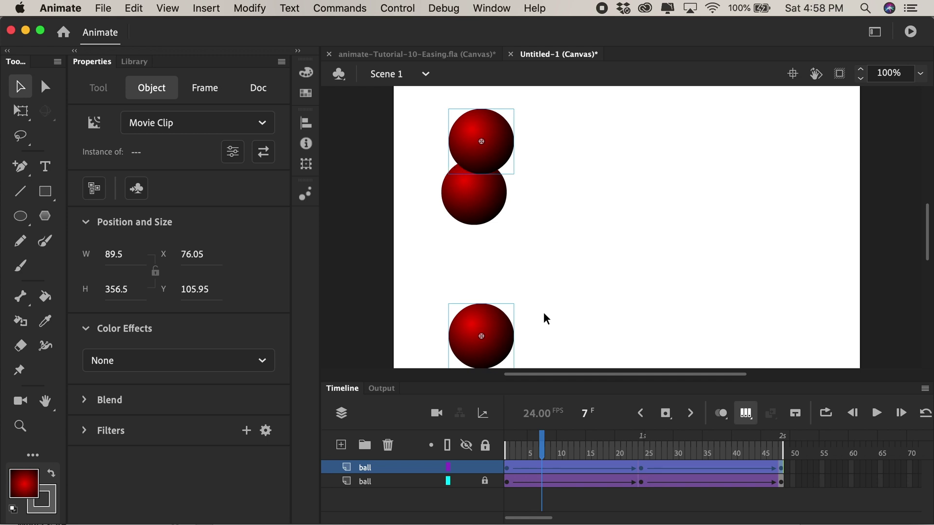
{"action": "key", "text": "shift+Right"}
{"action": "key", "text": "shift+Right"}
{"action": "key", "text": "shift+Right"}
{"action": "key", "text": "shift+Right"}
{"action": "key", "text": "shift+Right"}
{"action": "key", "text": "shift+Right"}
{"action": "key", "text": "shift+Right"}
{"action": "key", "text": "shift+Right"}
{"action": "key", "text": "shift+Right"}
{"action": "key", "text": "shift+Right"}
{"action": "key", "text": "shift+Right"}
{"action": "key", "text": "shift+Right"}
{"action": "key", "text": "shift+Right"}
{"action": "key", "text": "shift+Right"}
{"action": "key", "text": "shift+Right"}
{"action": "key", "text": "shift+Right"}
{"action": "key", "text": "shift+Right"}
{"action": "key", "text": "shift+Right"}
{"action": "key", "text": "shift+Right"}
{"action": "key", "text": "shift+Right"}
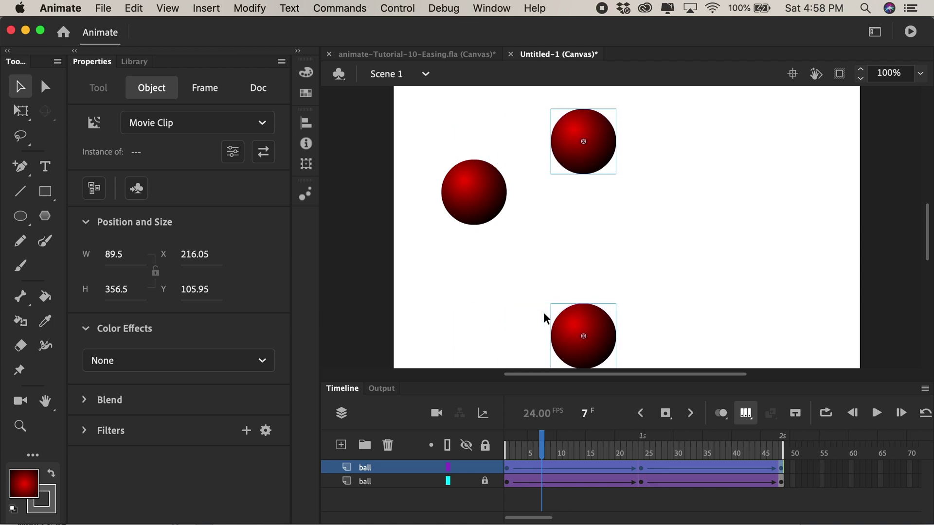
{"action": "left_click", "coordinate": [745, 413]}
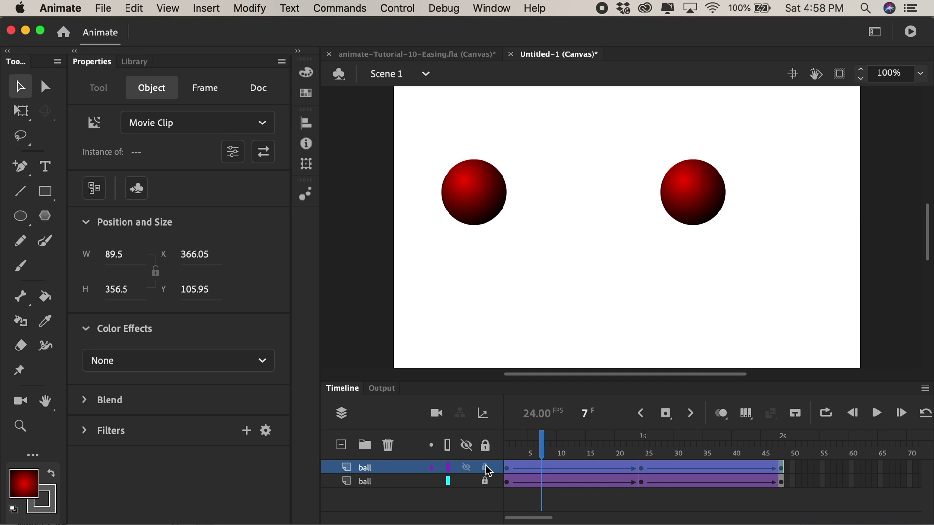
{"action": "key", "text": "Return"}
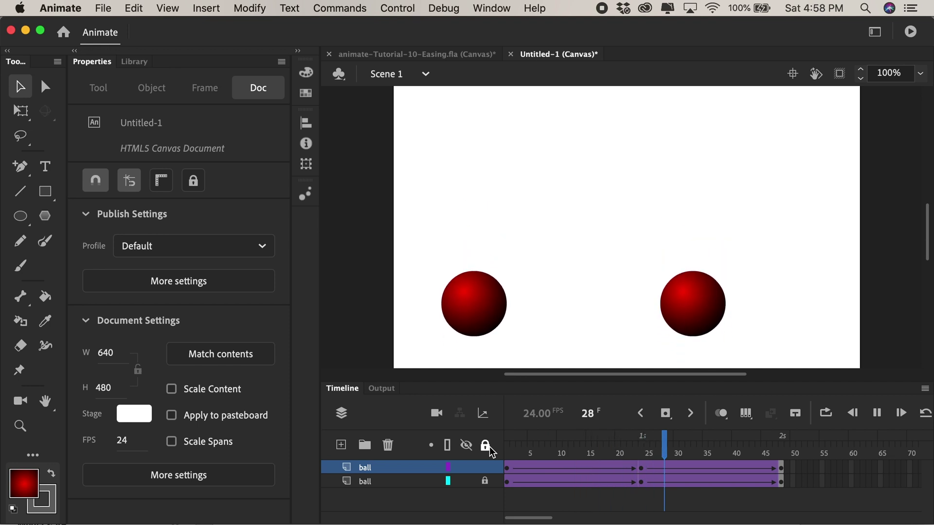
{"action": "key", "text": "Return"}
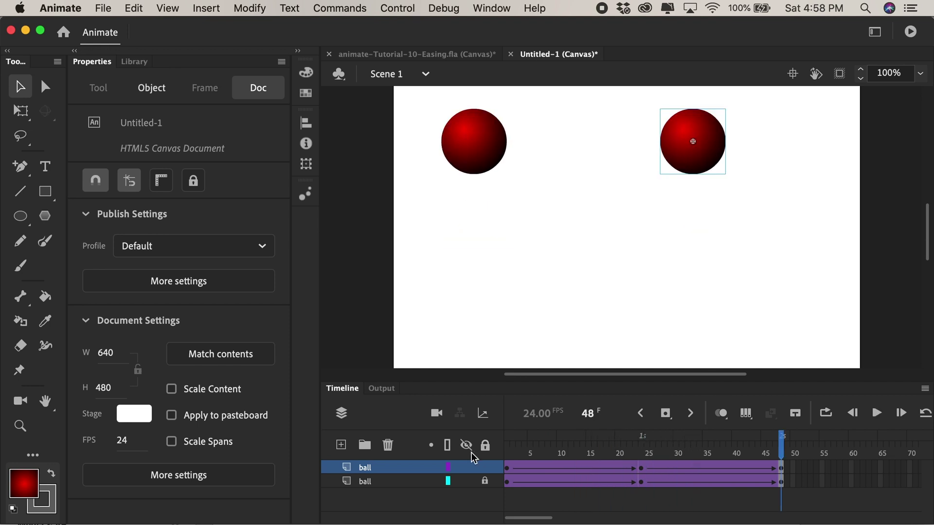
Step: Apply a Quad Ease-In to the top ball's first tween and preview the result
{"action": "left_click", "coordinate": [509, 469]}
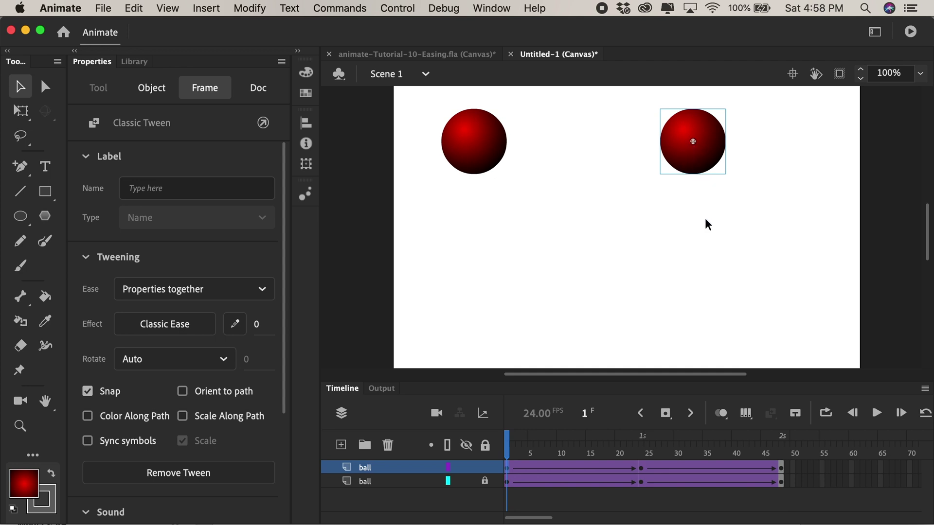
{"action": "left_click", "coordinate": [509, 470]}
{"action": "left_click", "coordinate": [141, 326]}
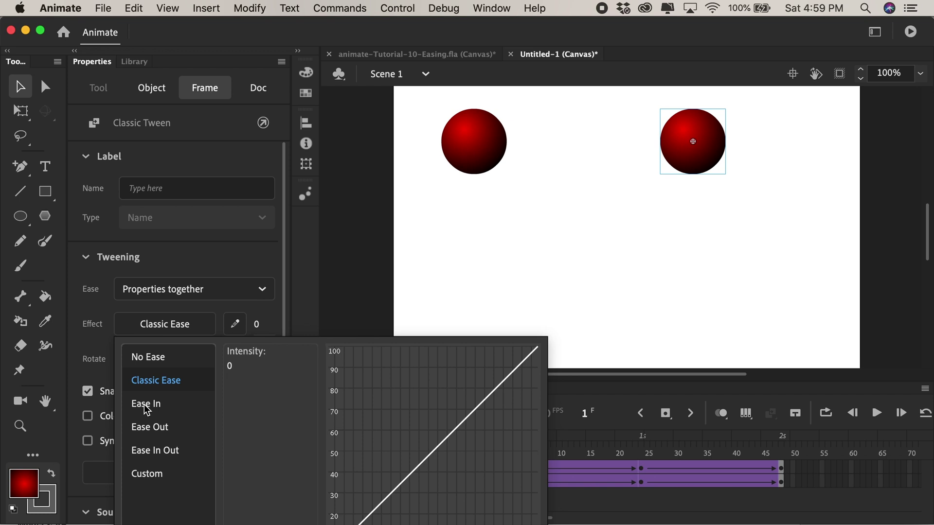
{"action": "mouse_move", "coordinate": [142, 431]}
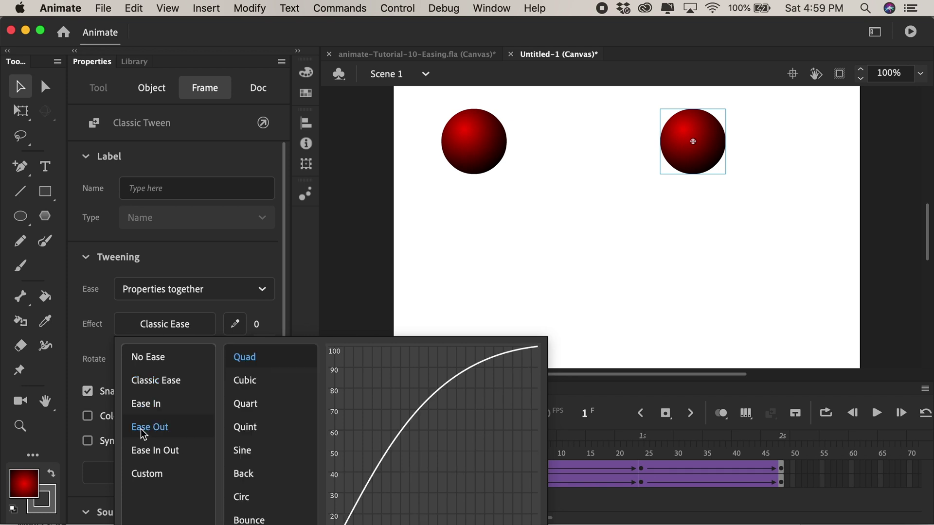
{"action": "mouse_move", "coordinate": [142, 406]}
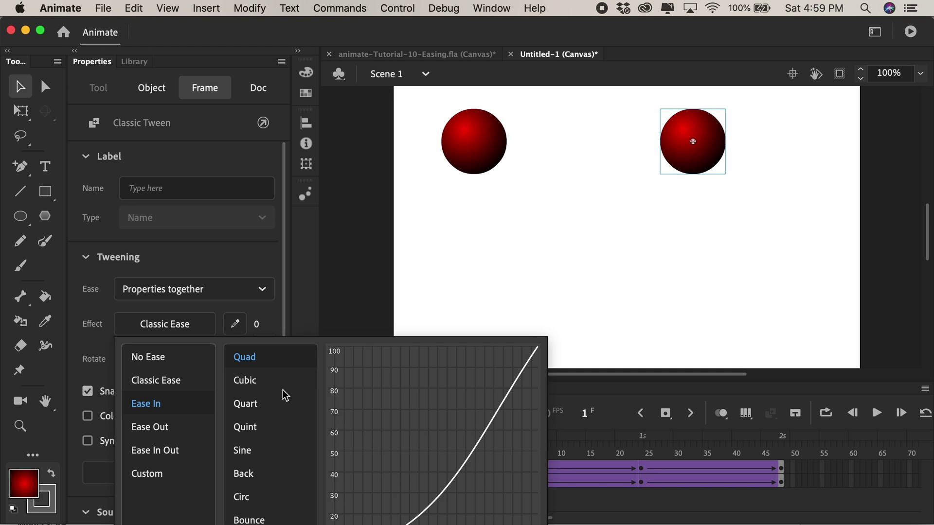
{"action": "double_click", "coordinate": [255, 361]}
{"action": "key", "text": "Return"}
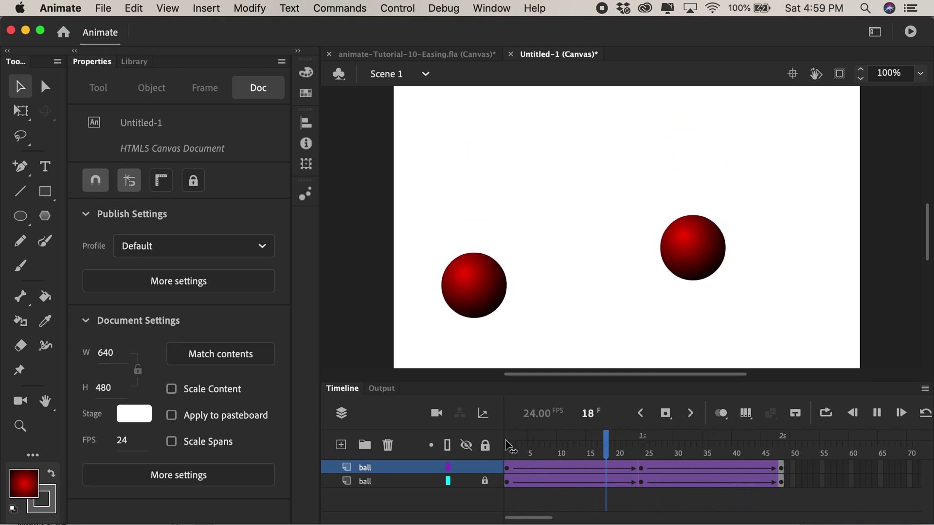
Step: Give the top ball's second tween, starting at frame 24, a Quad Ease Out
{"action": "left_click", "coordinate": [642, 468]}
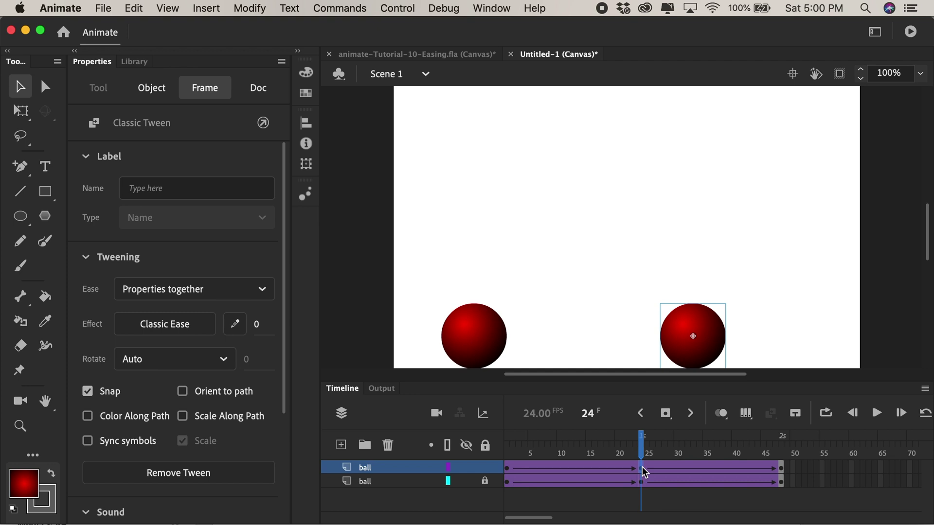
{"action": "left_click", "coordinate": [162, 325]}
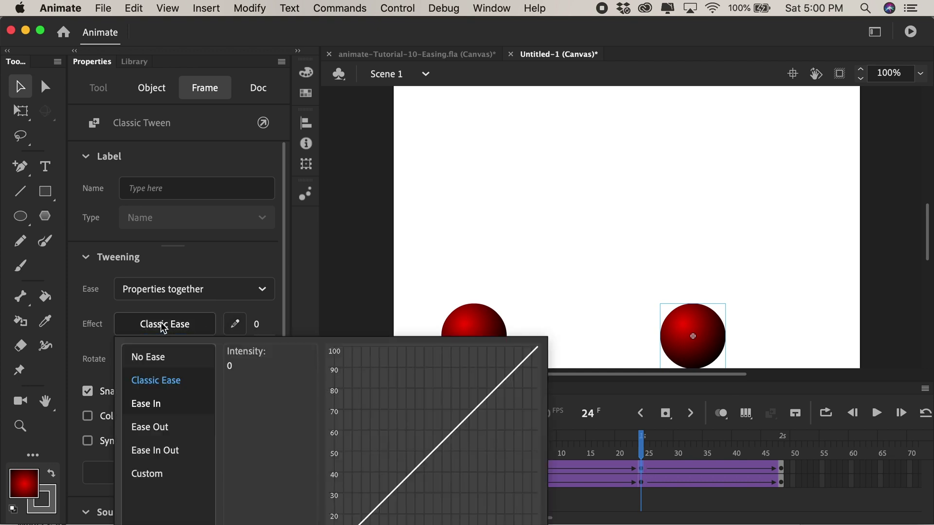
{"action": "left_click", "coordinate": [158, 428]}
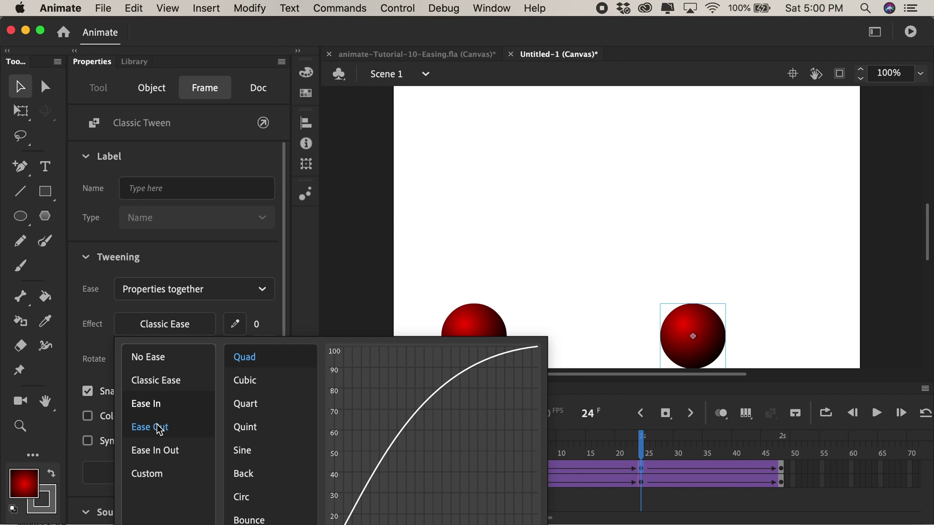
{"action": "double_click", "coordinate": [245, 358]}
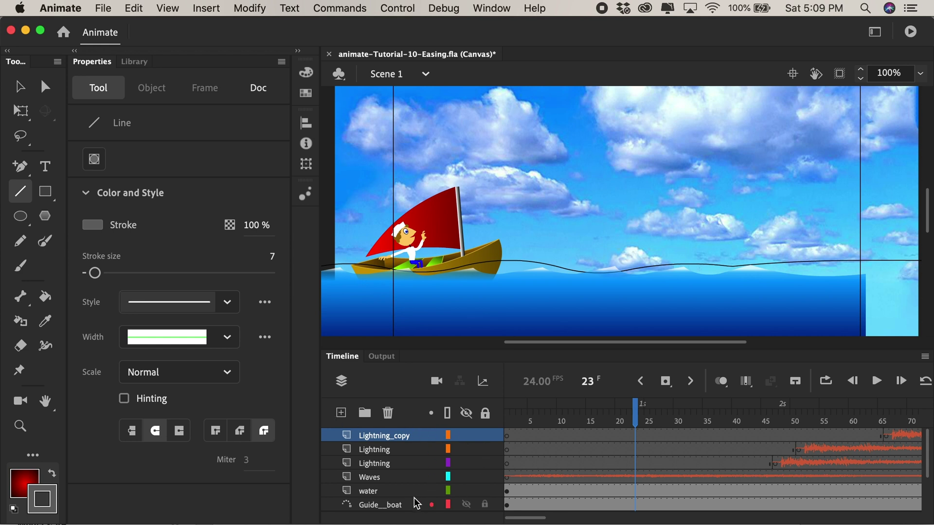
Step: Create a folder named Audio, move Lightning_copy through Waves into it, and collapse it
{"action": "left_click", "coordinate": [365, 413]}
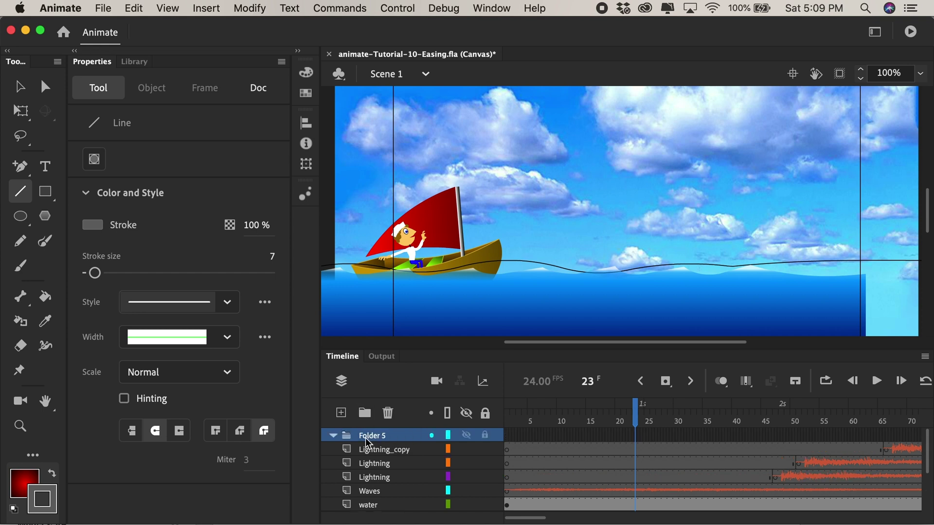
{"action": "double_click", "coordinate": [368, 436]}
{"action": "type", "text": "Audio"}
{"action": "key", "text": "Return"}
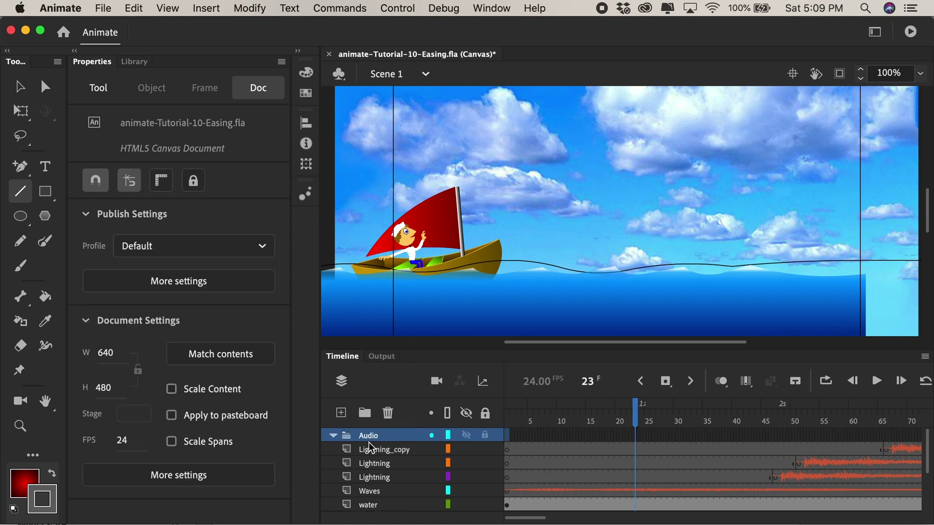
{"action": "left_click", "coordinate": [383, 451]}
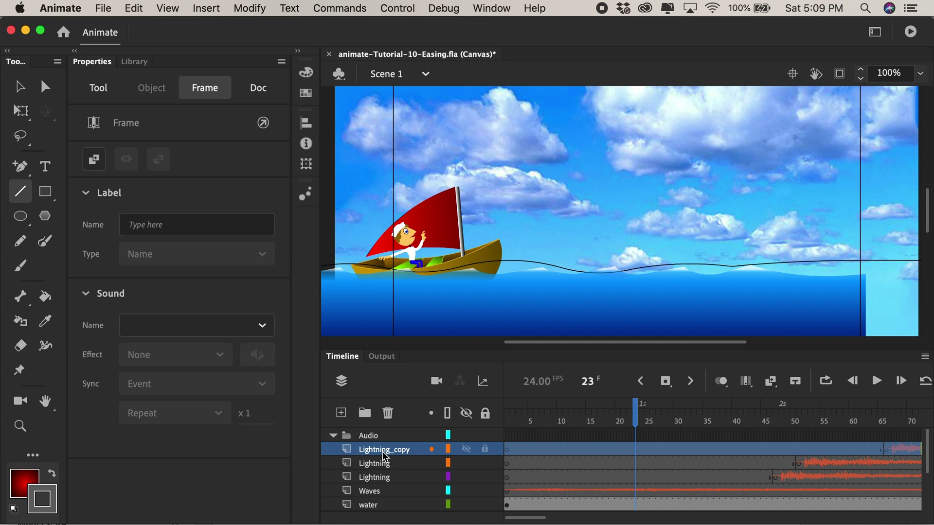
{"action": "left_click", "coordinate": [373, 493], "text": "shift"}
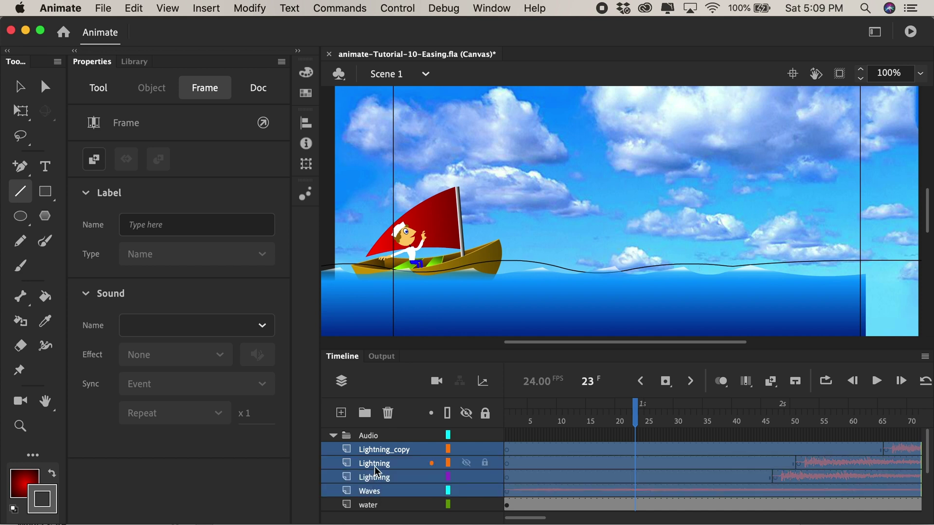
{"action": "left_click_drag", "start_coordinate": [376, 456], "coordinate": [371, 439]}
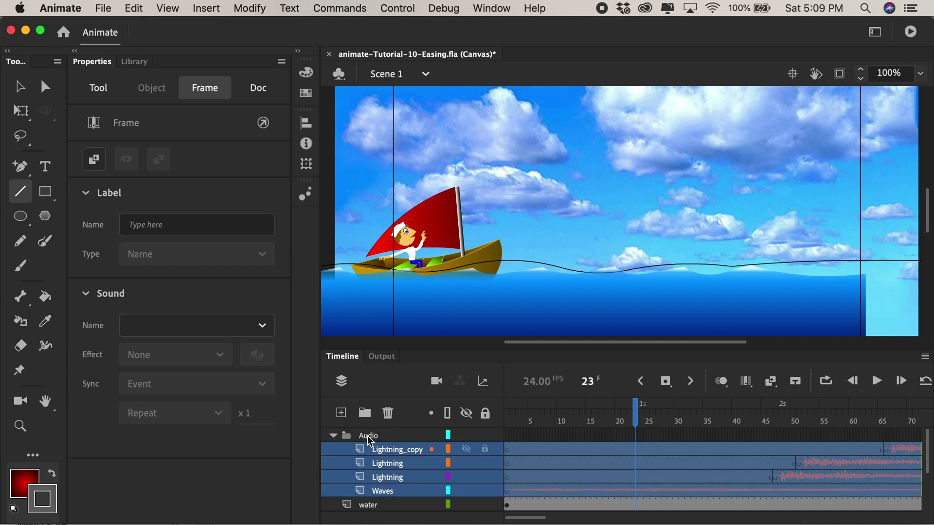
{"action": "left_click", "coordinate": [333, 436]}
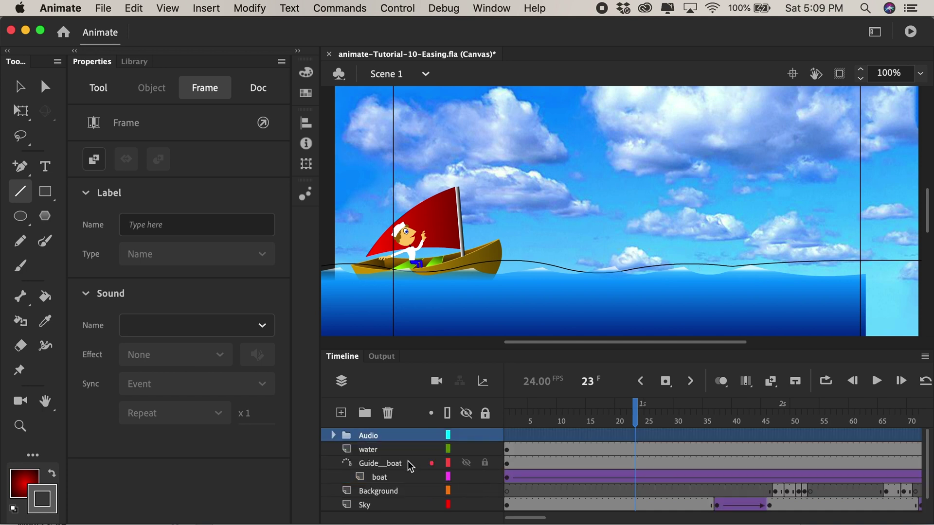
Step: Lock the Audio, water, boat and Background layers, add a Bird layer, and choose dark grey stroke
{"action": "left_click_drag", "start_coordinate": [485, 436], "coordinate": [485, 505]}
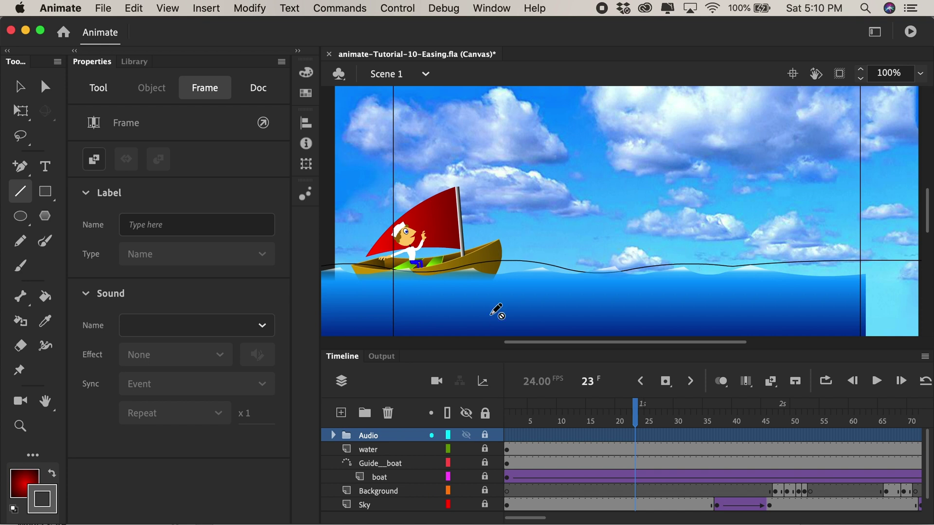
{"action": "left_click", "coordinate": [341, 413]}
{"action": "type", "text": "Bird"}
{"action": "key", "text": "Return"}
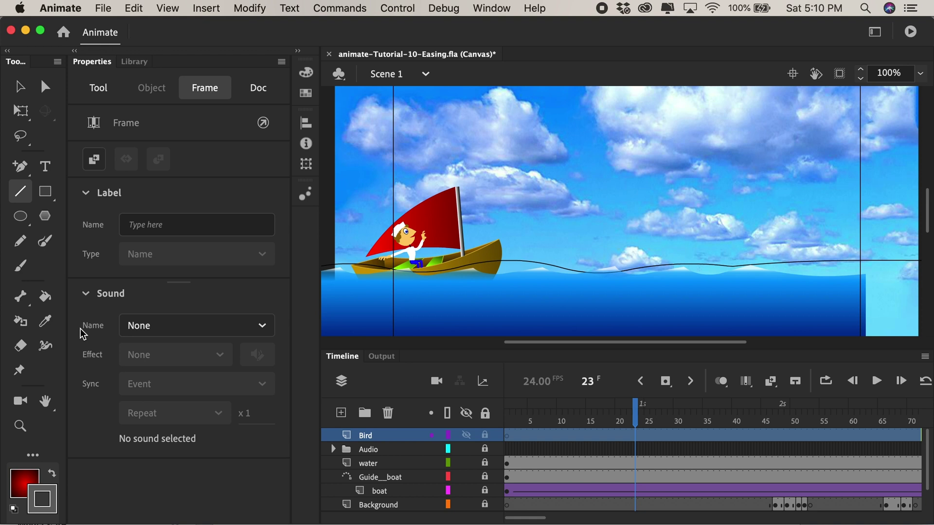
{"action": "left_click", "coordinate": [52, 509]}
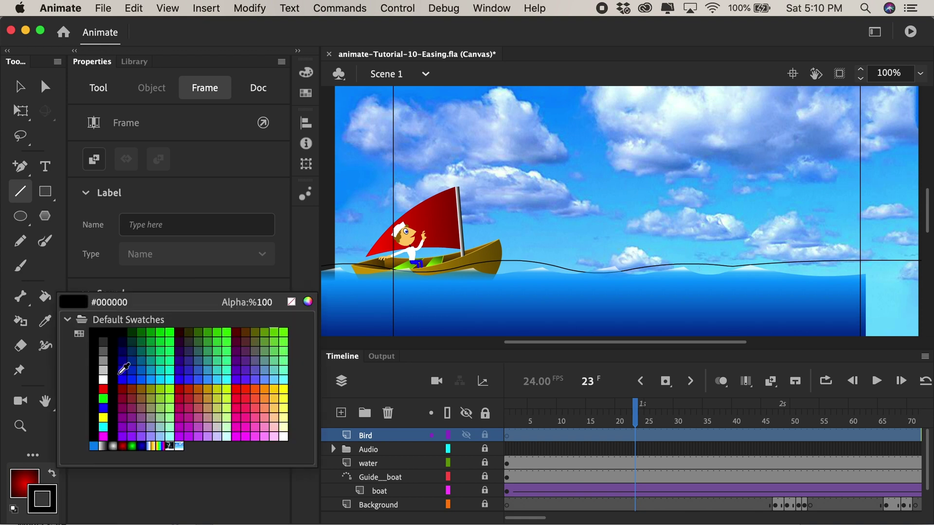
{"action": "left_click", "coordinate": [104, 343]}
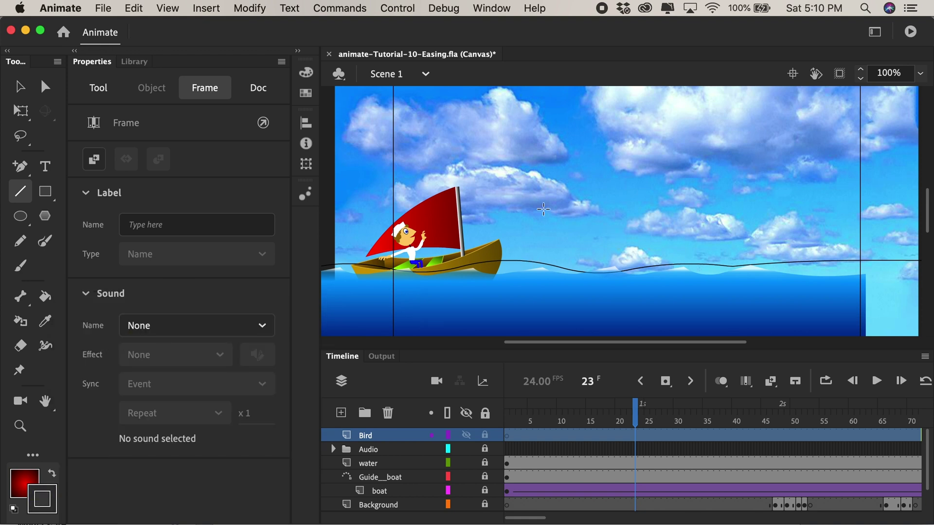
Step: Draw a horizontal line in the sky and bend it into a gull shape with raised wings
{"action": "left_click_drag", "start_coordinate": [532, 195], "coordinate": [723, 195]}
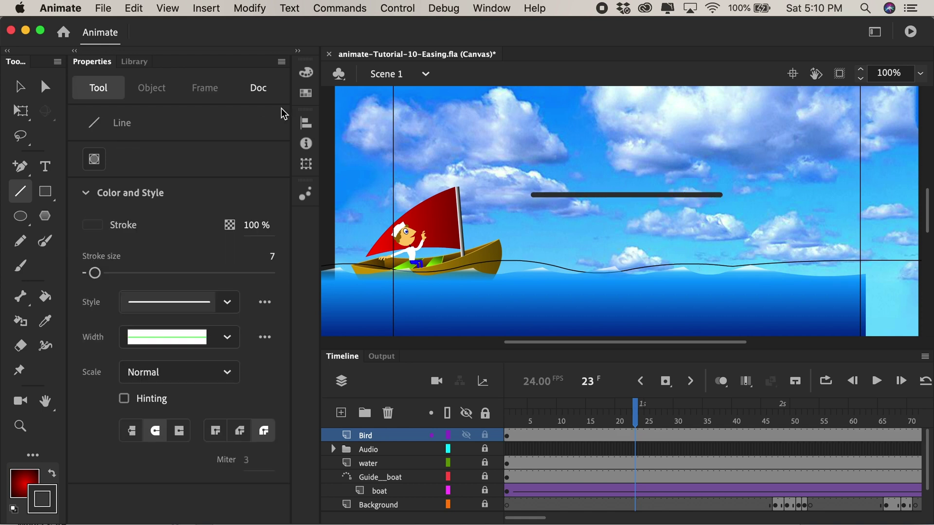
{"action": "left_click", "coordinate": [20, 88]}
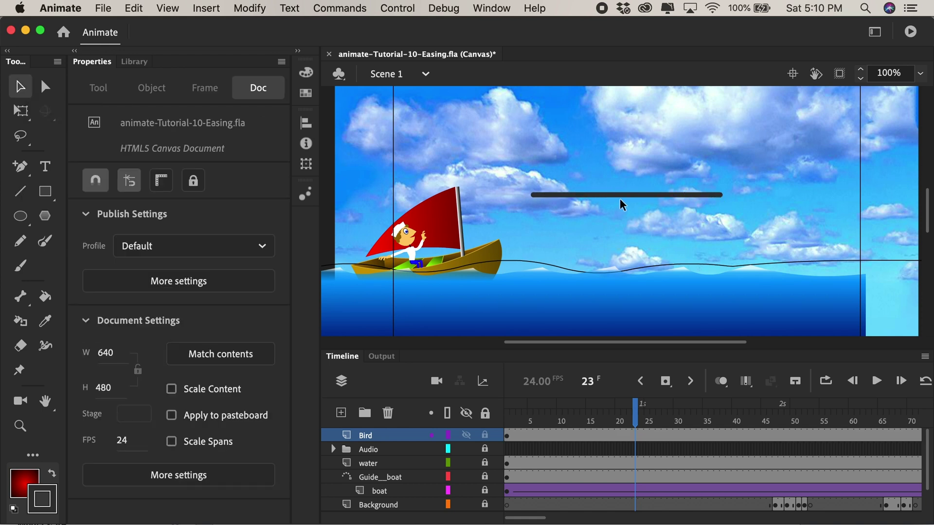
{"action": "left_click_drag", "start_coordinate": [623, 194], "coordinate": [582, 185]}
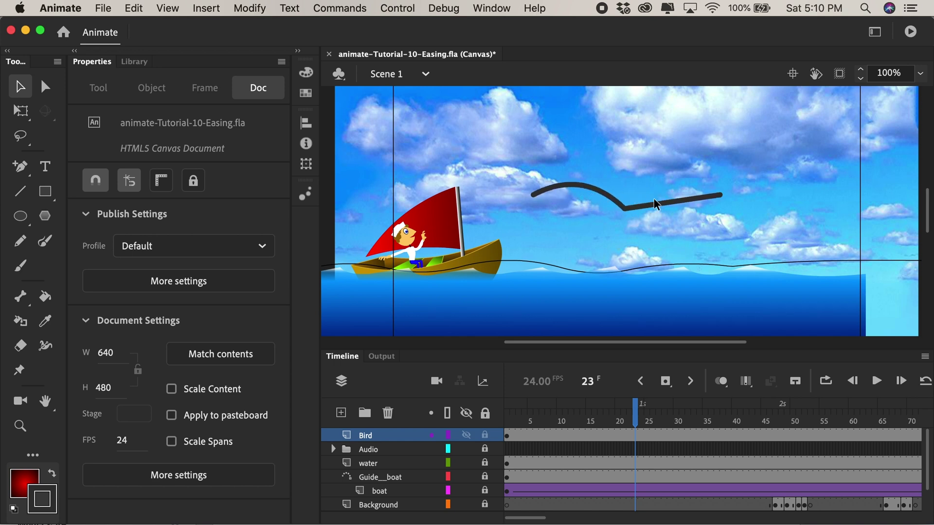
{"action": "left_click_drag", "start_coordinate": [671, 204], "coordinate": [670, 186]}
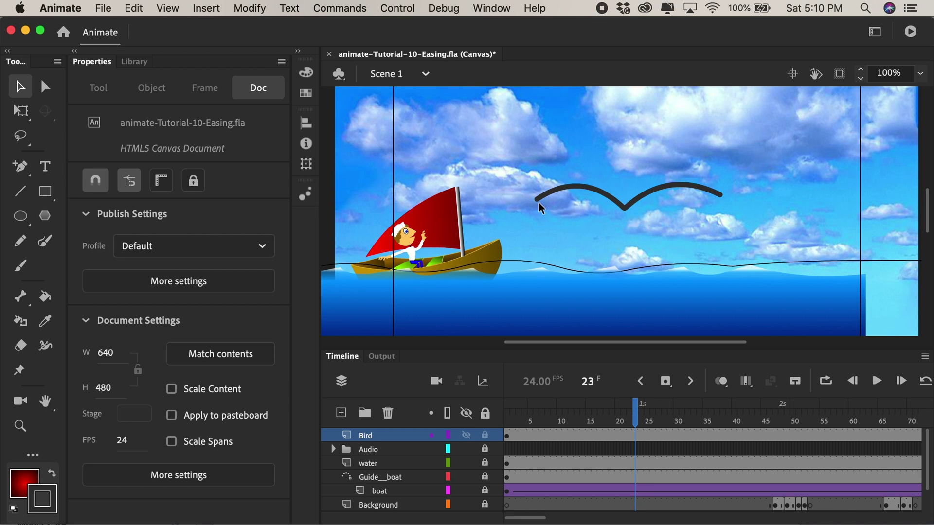
{"action": "left_click_drag", "start_coordinate": [537, 198], "coordinate": [539, 179]}
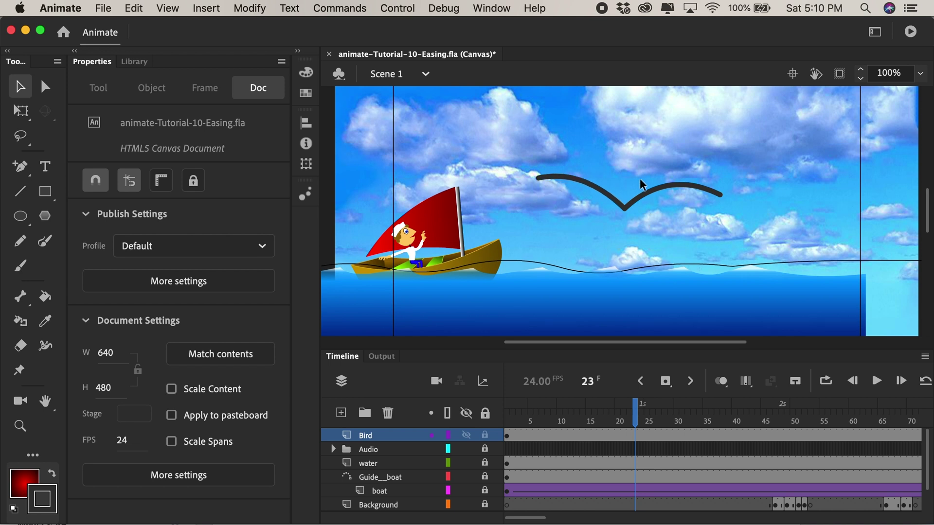
{"action": "left_click_drag", "start_coordinate": [720, 195], "coordinate": [713, 176]}
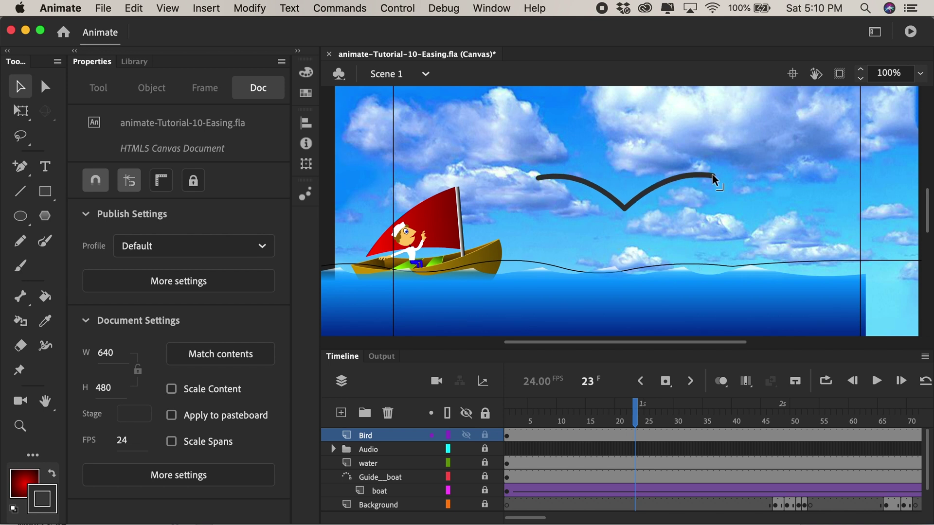
{"action": "left_click", "coordinate": [622, 207]}
Step: Convert the whole bird stroke into a Movie Clip symbol named bird
{"action": "double_click", "coordinate": [633, 207]}
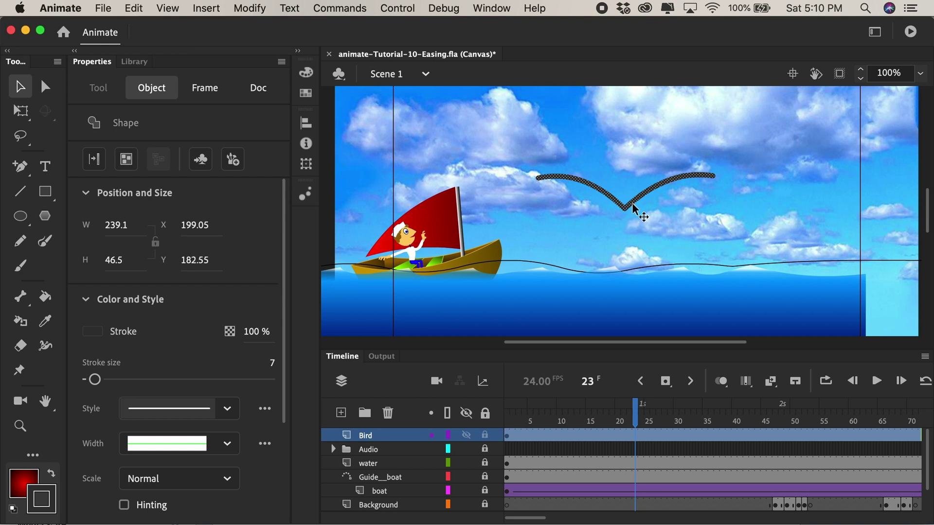
{"action": "key", "text": "F8"}
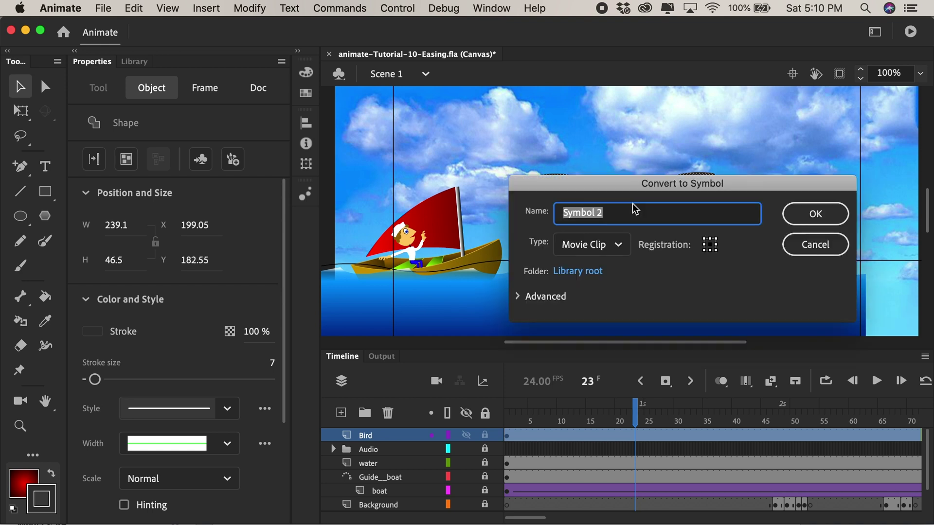
{"action": "type", "text": "bird"}
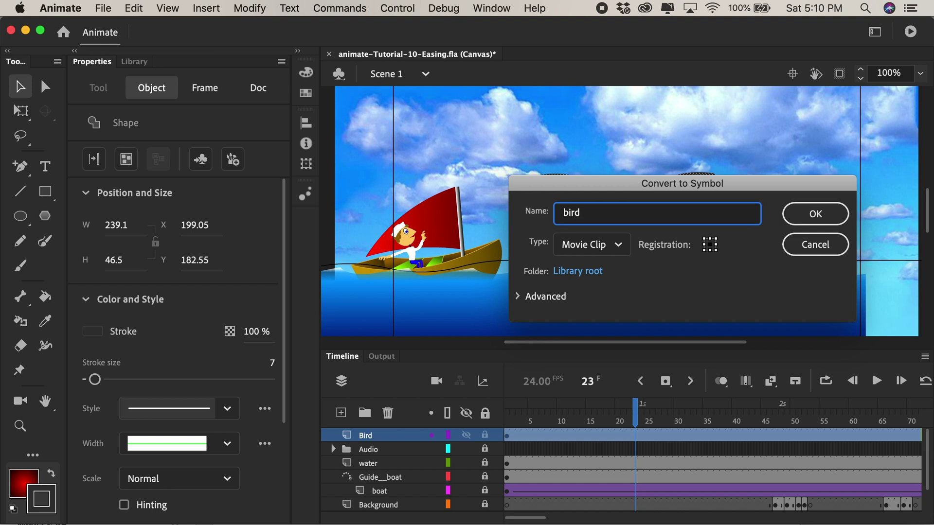
{"action": "key", "text": "Return"}
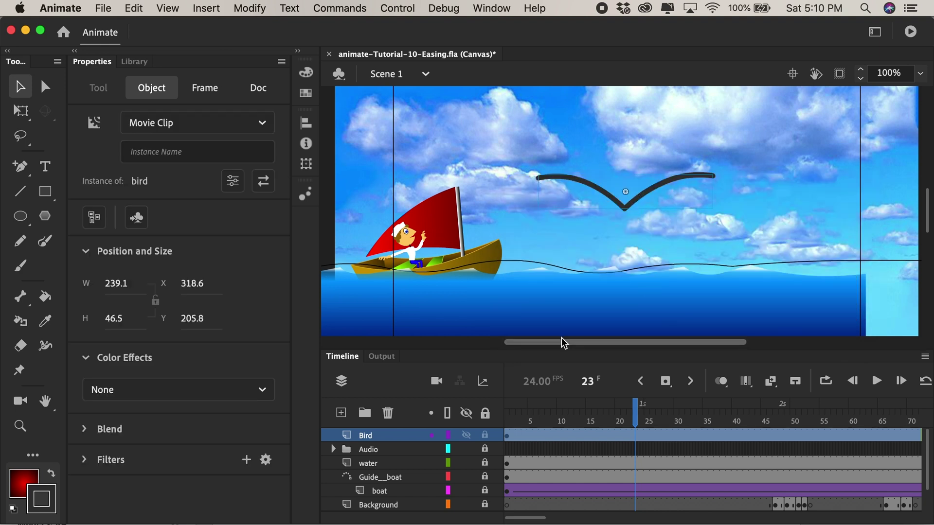
Step: Preview the animation along the Bird layer and go to frame 85
{"action": "left_click", "coordinate": [507, 439]}
{"action": "left_click", "coordinate": [509, 440]}
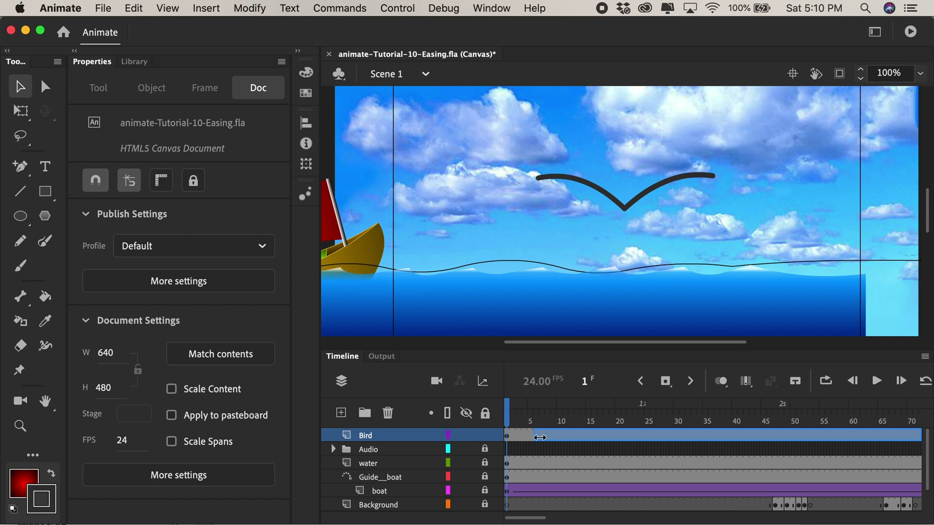
{"action": "left_click", "coordinate": [596, 437]}
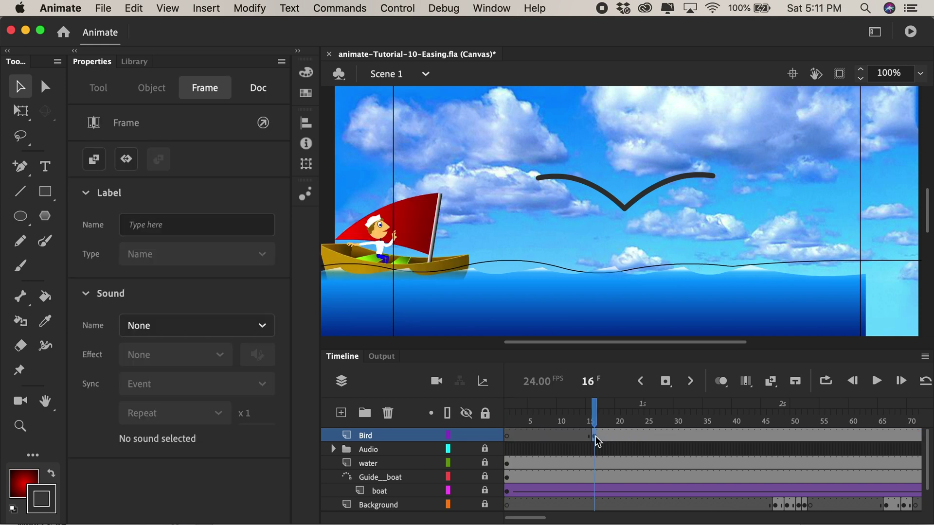
{"action": "left_click_drag", "start_coordinate": [597, 438], "coordinate": [680, 467]}
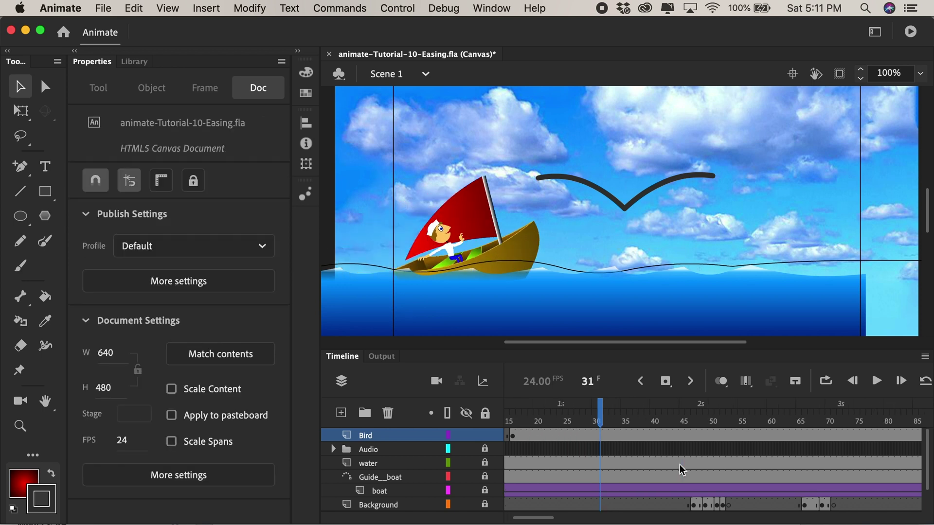
{"action": "scroll", "coordinate": [681, 470], "scroll_direction": "right", "scroll_amount": 5}
{"action": "left_click", "coordinate": [700, 451]}
{"action": "scroll", "coordinate": [701, 450], "scroll_direction": "right", "scroll_amount": 5}
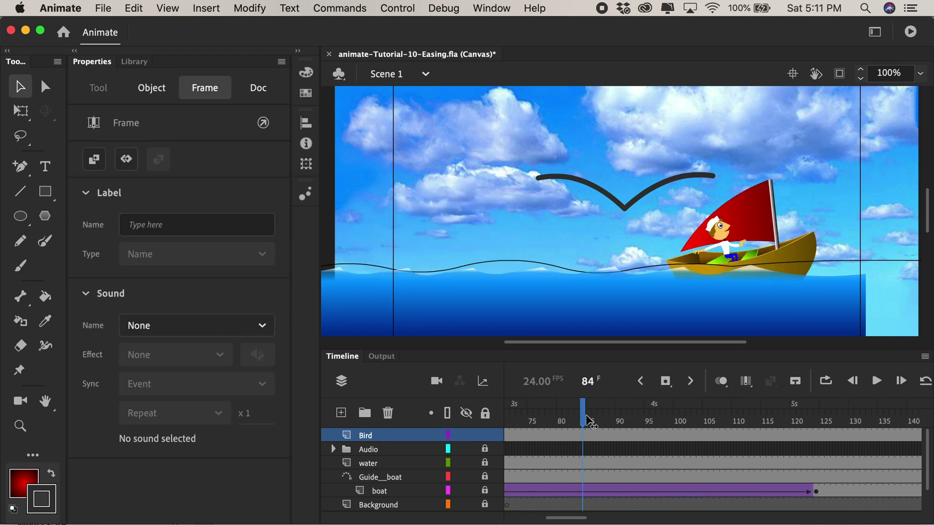
{"action": "left_click", "coordinate": [588, 419]}
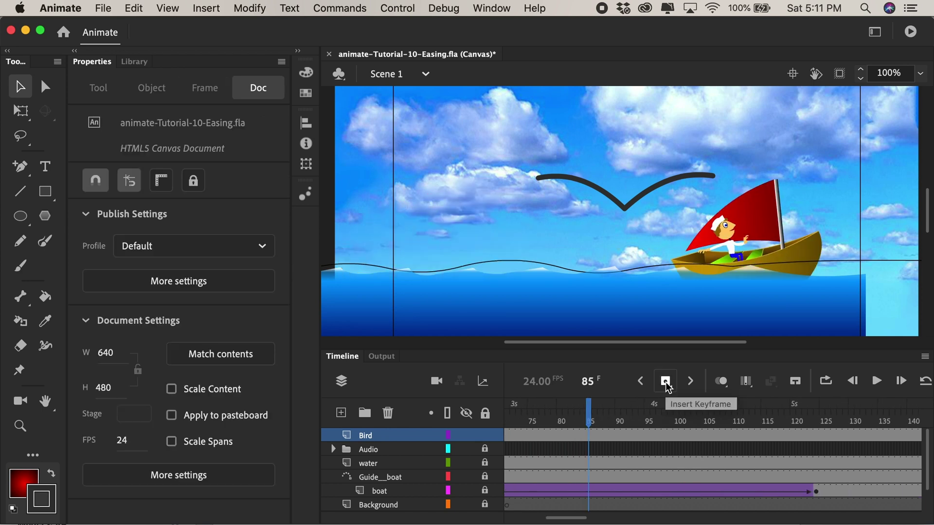
Step: Add a keyframe at frame 85 and a blank keyframe at frame 86 on the Bird layer
{"action": "left_click", "coordinate": [665, 382]}
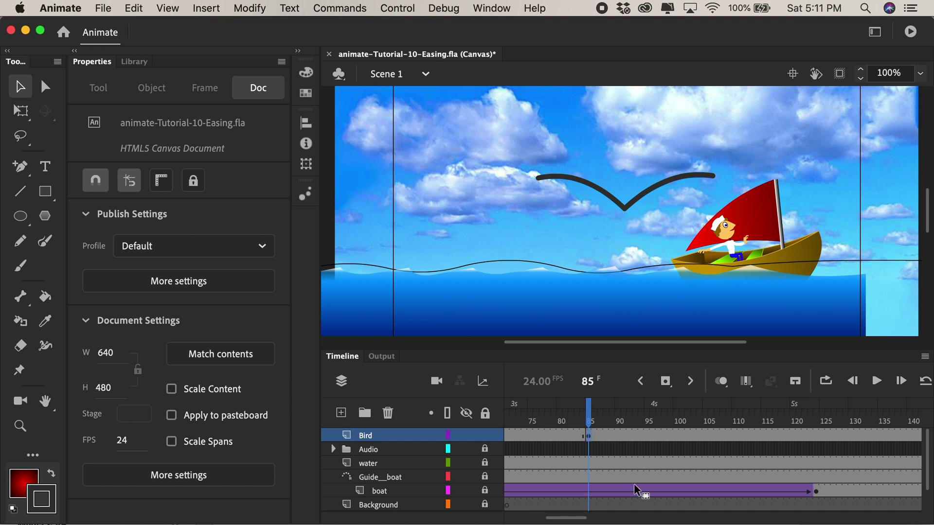
{"action": "left_click", "coordinate": [596, 436]}
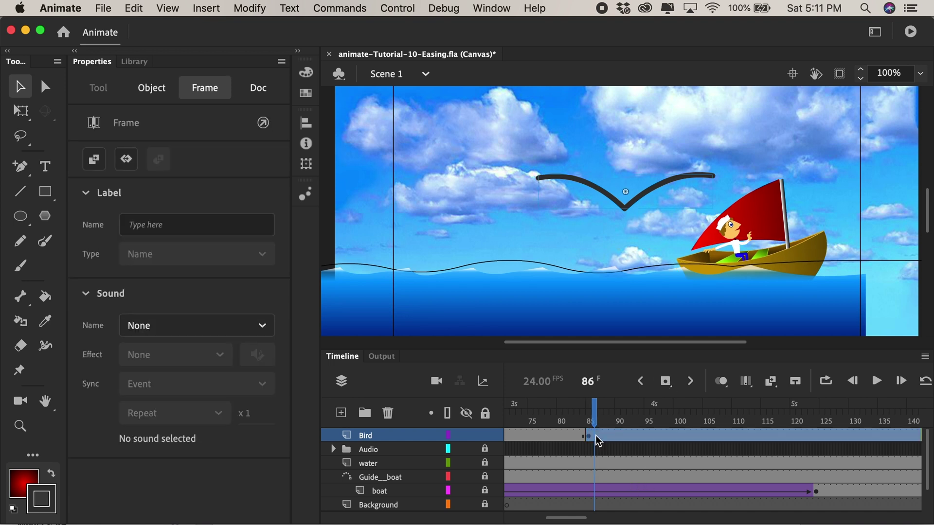
{"action": "left_click", "coordinate": [670, 384]}
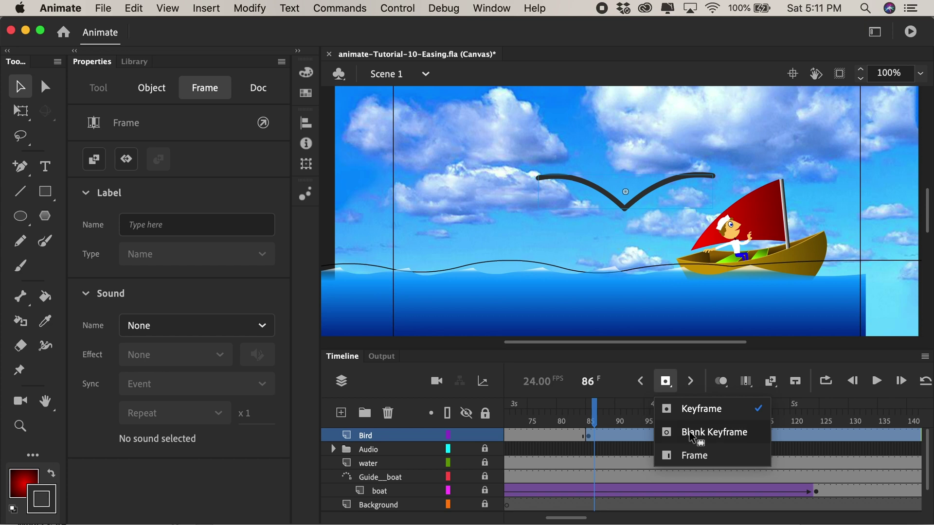
{"action": "left_click", "coordinate": [692, 437]}
{"action": "left_click_drag", "start_coordinate": [556, 421], "coordinate": [635, 420]}
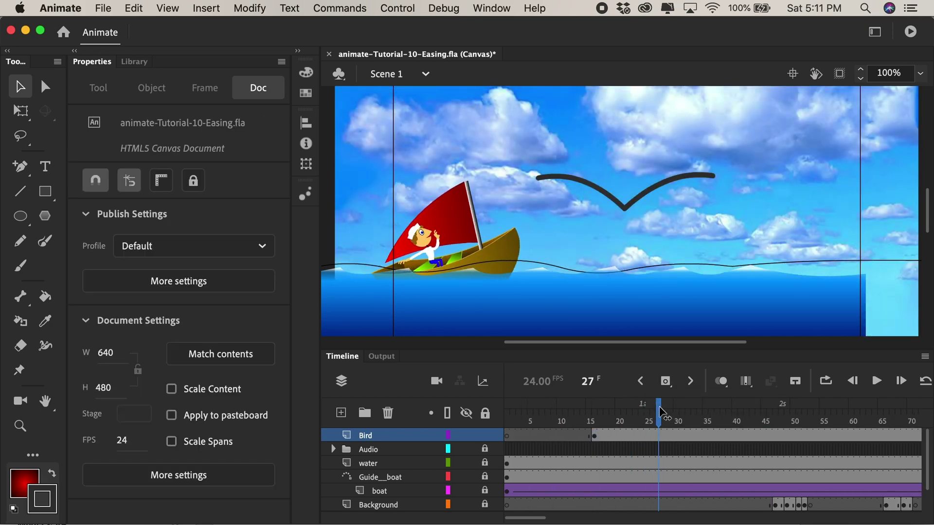
Step: Create a classic tween on the Bird layer span, then go to frame 16 and deselect the stage
{"action": "left_click", "coordinate": [672, 436]}
{"action": "right_click", "coordinate": [671, 436]}
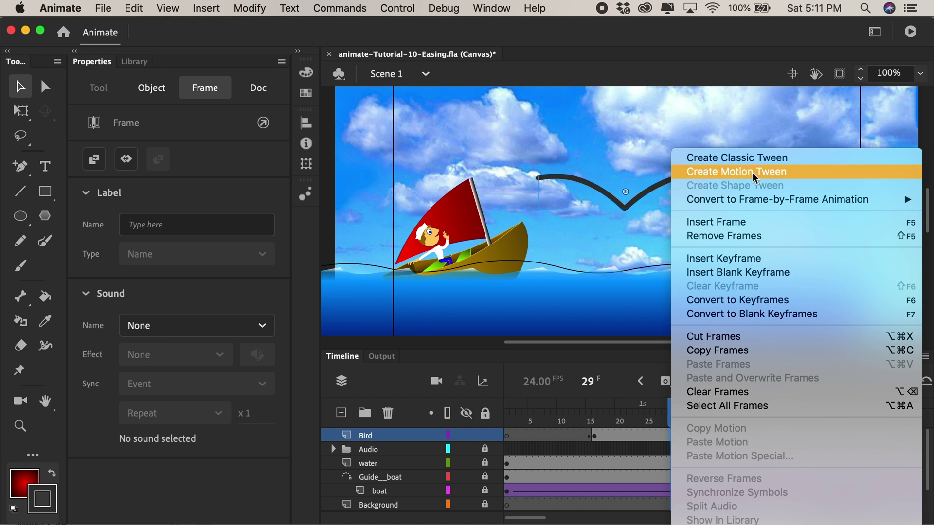
{"action": "left_click", "coordinate": [742, 158]}
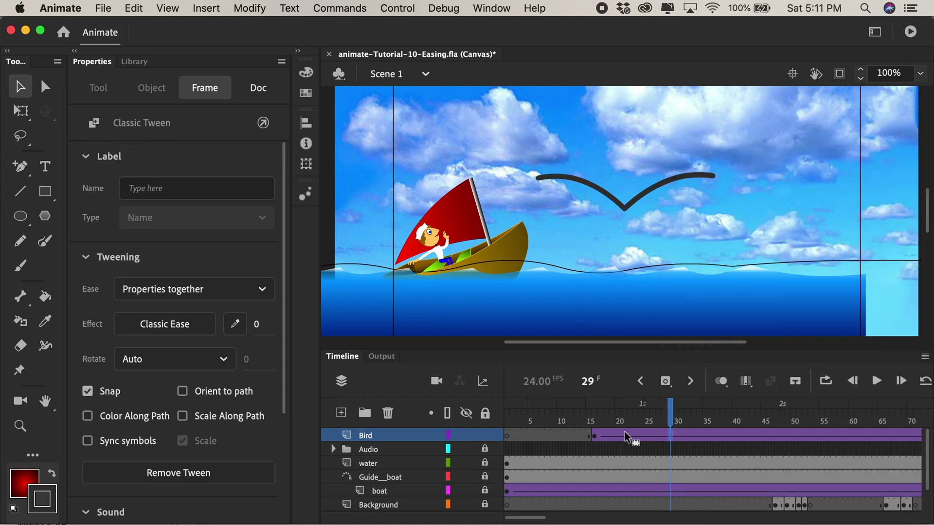
{"action": "left_click", "coordinate": [596, 438]}
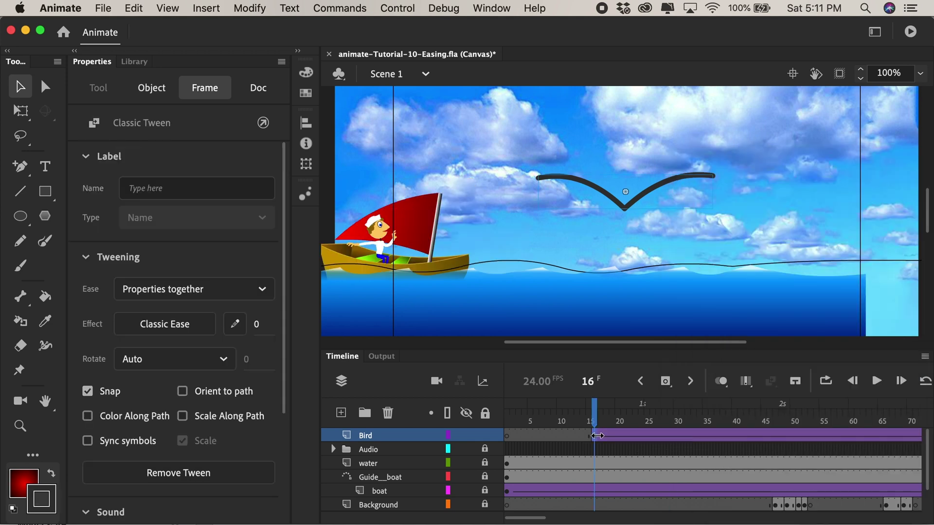
{"action": "left_click", "coordinate": [627, 204]}
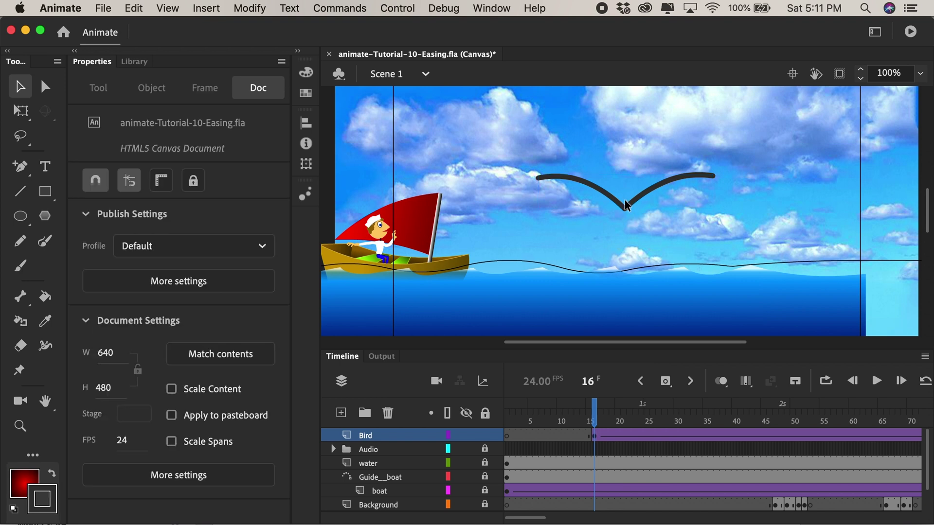
Step: At frame 16, scale the bird to about 717.1 × 349.9, tilt it counter-clockwise and set it low beside the boat
{"action": "left_click", "coordinate": [627, 207]}
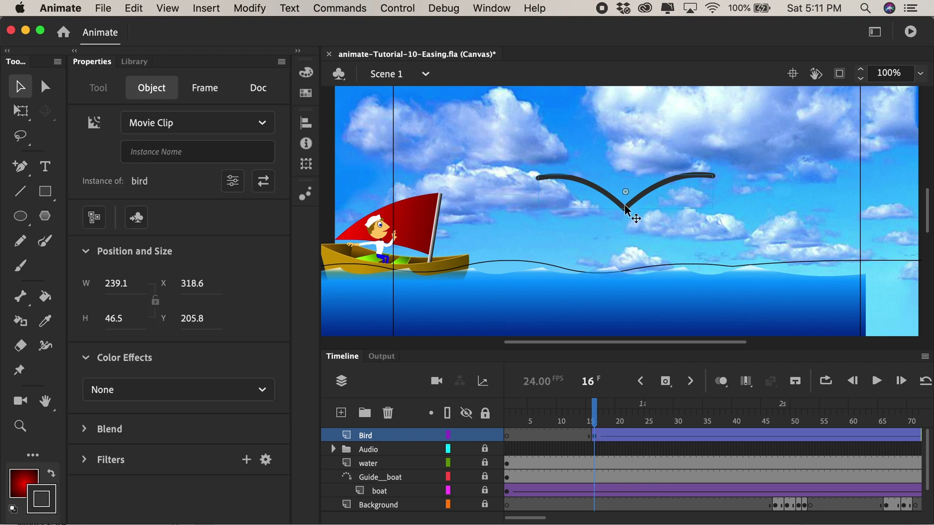
{"action": "key", "text": "q"}
{"action": "left_click", "coordinate": [22, 111]}
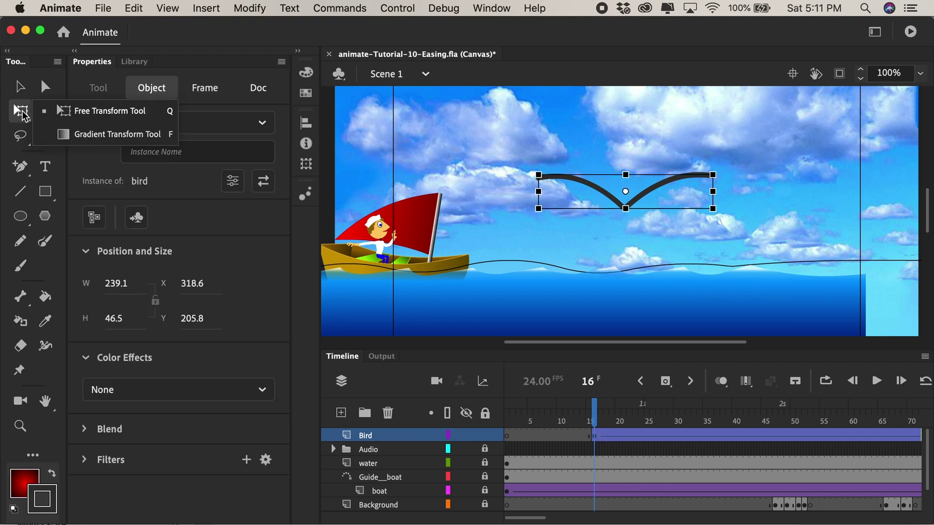
{"action": "left_click", "coordinate": [68, 110]}
{"action": "left_click_drag", "start_coordinate": [713, 209], "coordinate": [888, 299]}
{"action": "left_click_drag", "start_coordinate": [889, 253], "coordinate": [911, 190]}
{"action": "left_click_drag", "start_coordinate": [649, 225], "coordinate": [730, 270]}
{"action": "scroll", "coordinate": [684, 468], "scroll_direction": "right", "scroll_amount": 5}
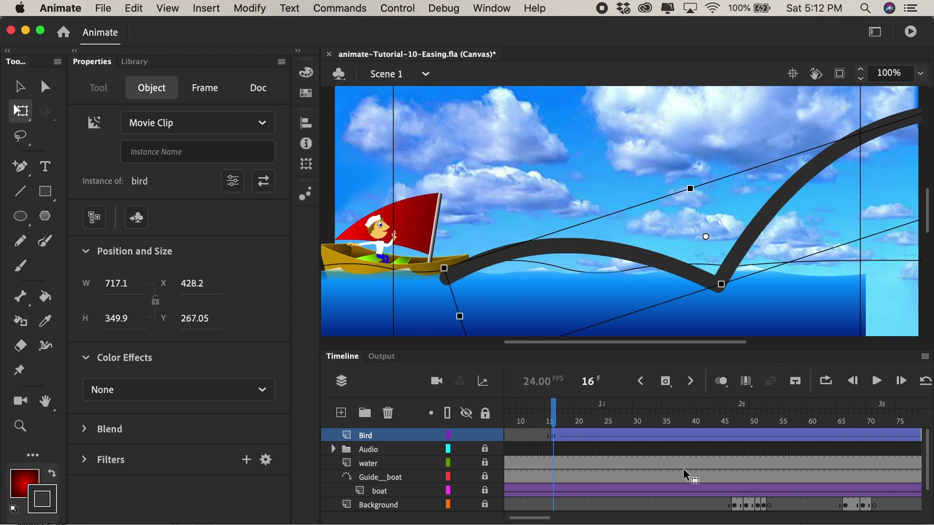
Step: At frame 85, shrink the bird to a 23 × 4.5 speck and move it up to X 137.55, Y 85.75
{"action": "left_click", "coordinate": [710, 437]}
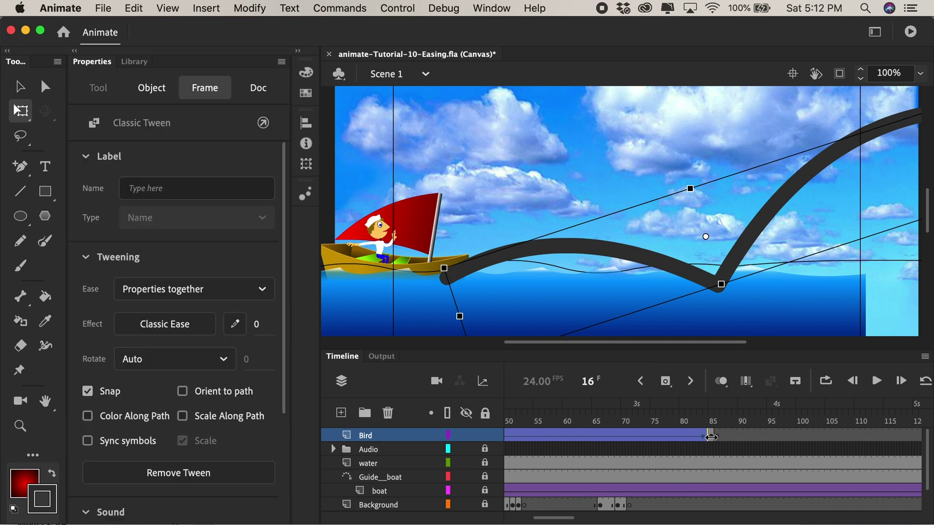
{"action": "left_click_drag", "start_coordinate": [713, 209], "coordinate": [494, 98]}
{"action": "key", "text": "v"}
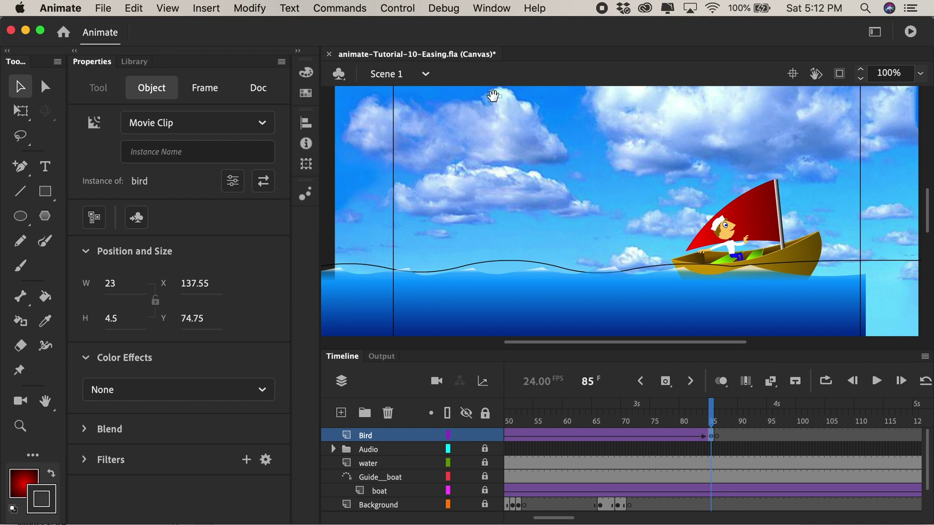
{"action": "scroll", "coordinate": [505, 134], "scroll_direction": "up", "scroll_amount": 5}
{"action": "key", "text": "shift+Down"}
{"action": "key", "text": "Down"}
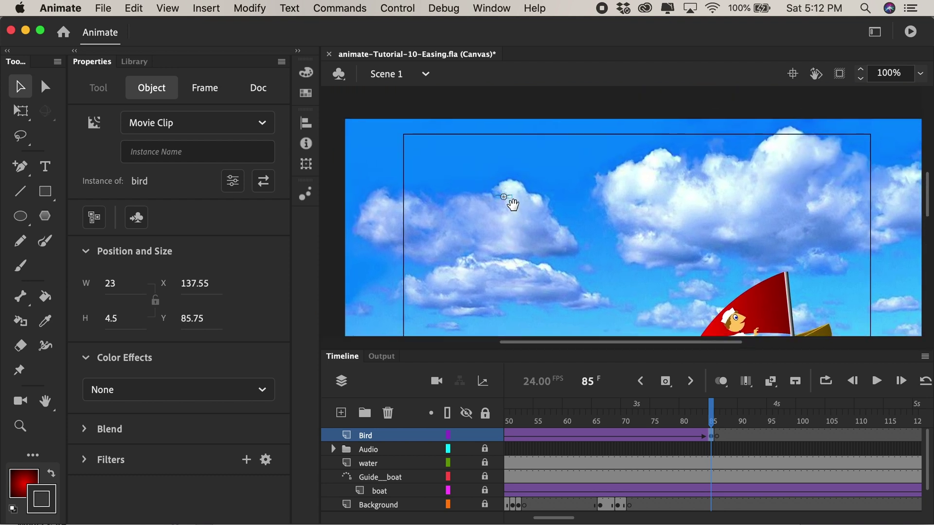
{"action": "scroll", "coordinate": [547, 263], "scroll_direction": "left", "scroll_amount": 1}
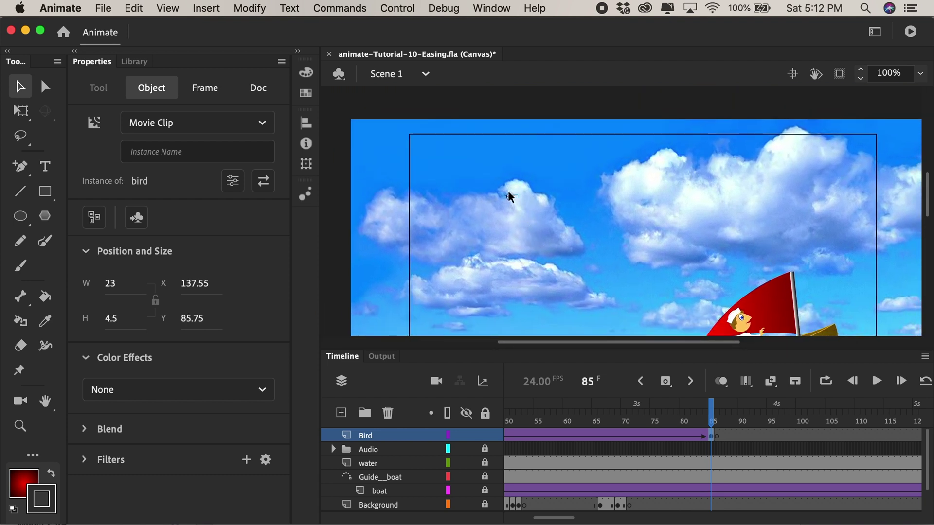
{"action": "left_click_drag", "start_coordinate": [509, 197], "coordinate": [502, 154]}
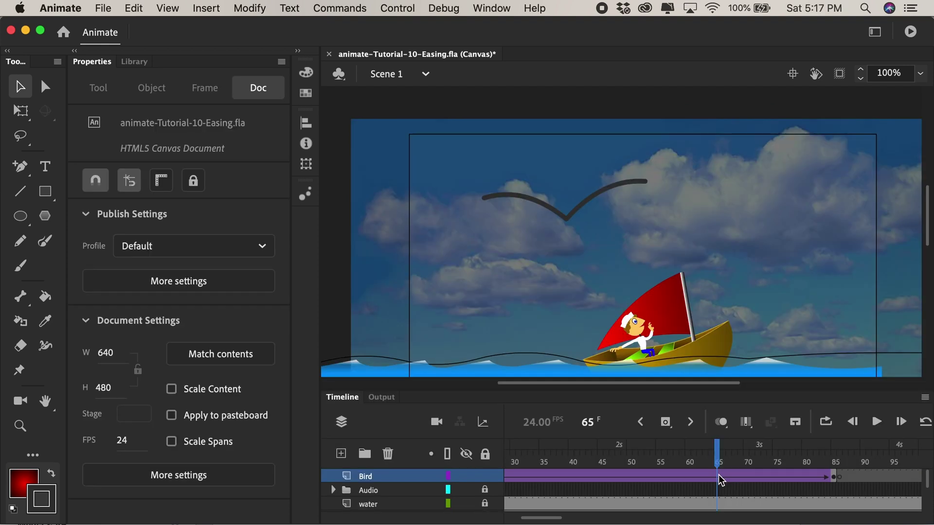
Step: Inside the bird symbol, insert keyframes at frames 11 and 6 on Layer_1
{"action": "double_click", "coordinate": [568, 222]}
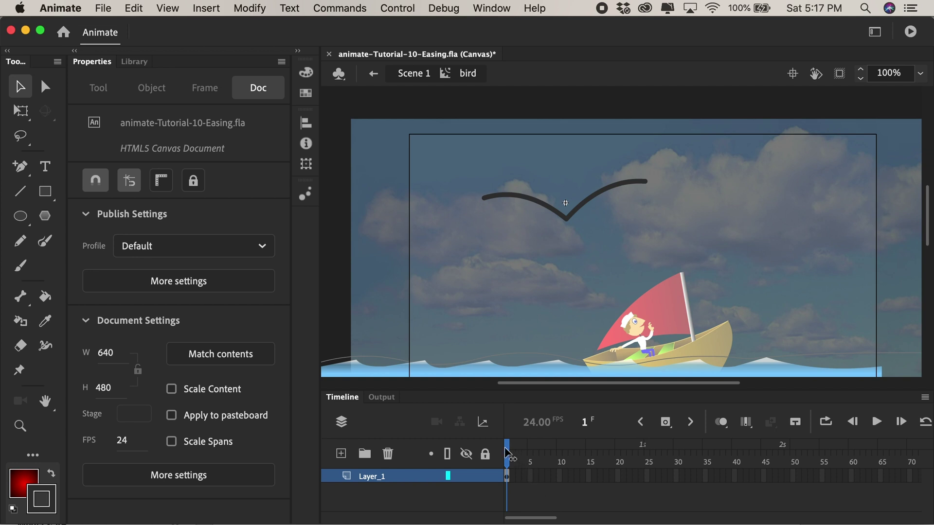
{"action": "left_click", "coordinate": [564, 477]}
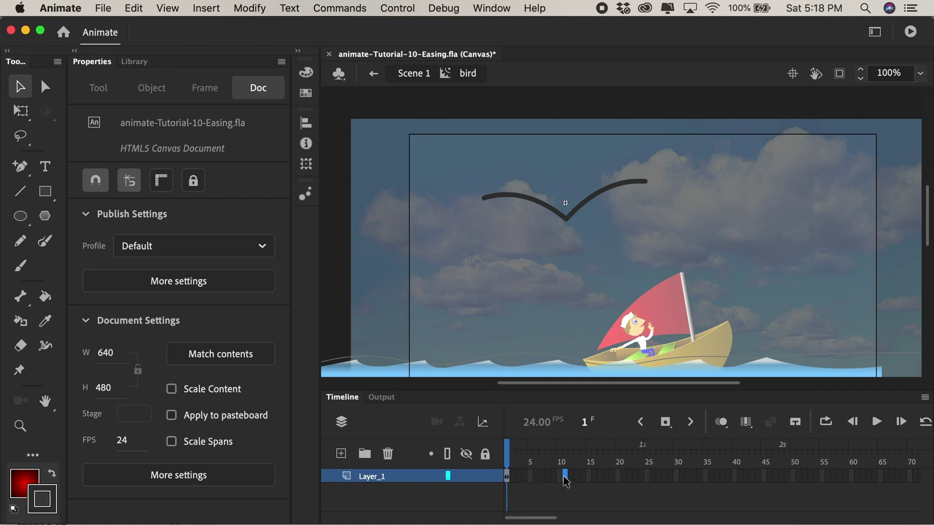
{"action": "left_click", "coordinate": [666, 422]}
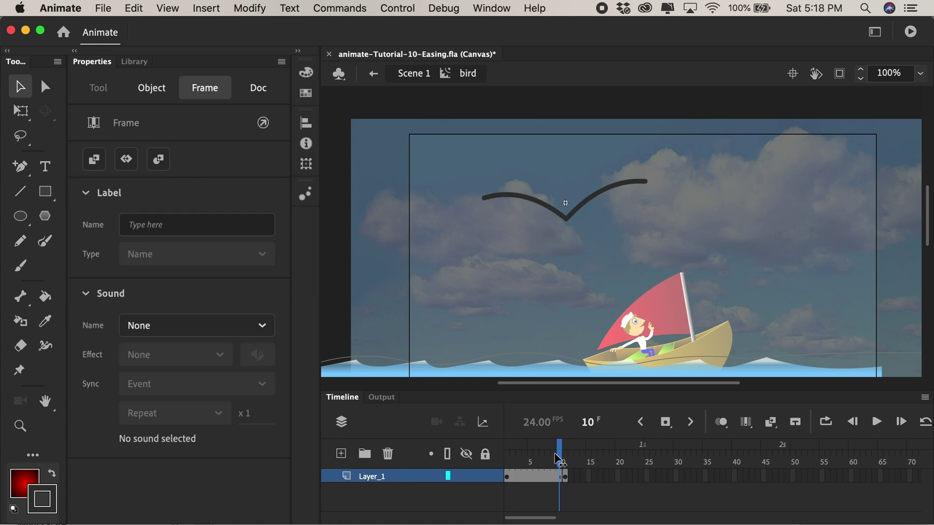
{"action": "left_click_drag", "start_coordinate": [564, 445], "coordinate": [538, 462]}
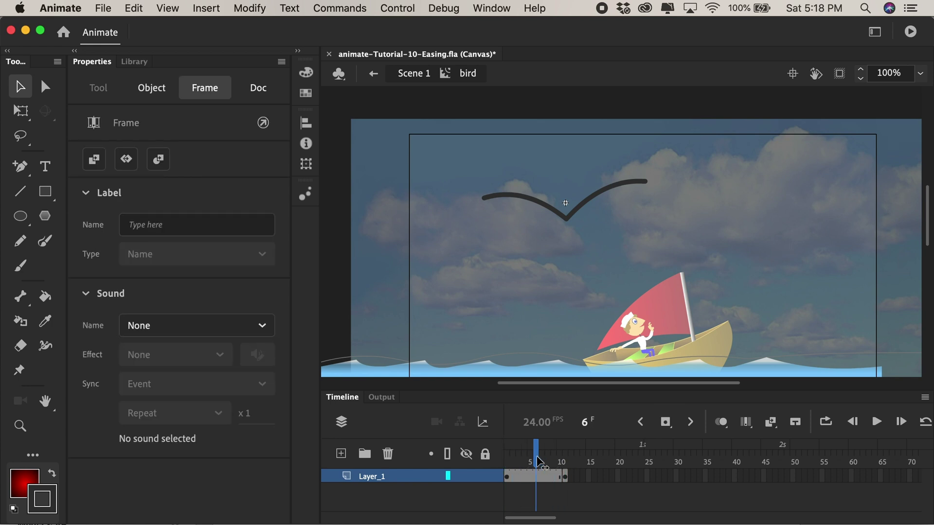
{"action": "left_click", "coordinate": [666, 424]}
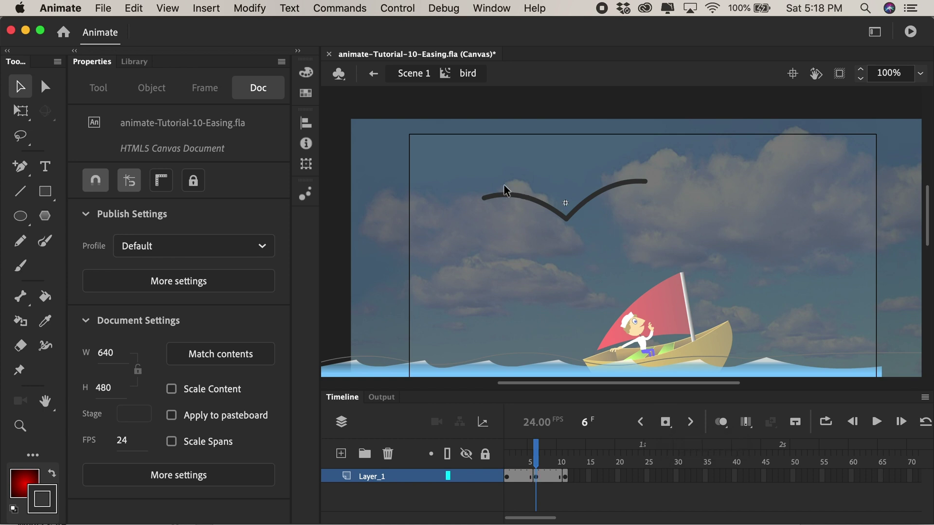
Step: At frame 6, raise the bird stroke and bend both wings into a downward arch
{"action": "mouse_move", "coordinate": [466, 173]}
{"action": "left_mouse_down"}
{"action": "mouse_move", "coordinate": [653, 254]}
{"action": "mouse_move", "coordinate": [673, 253]}
{"action": "left_mouse_up"}
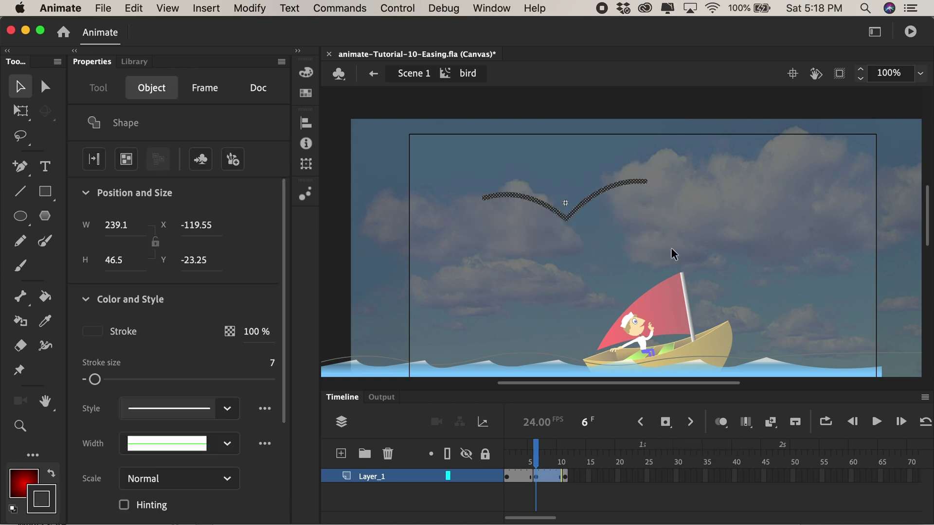
{"action": "key", "text": "shift+Up"}
{"action": "key", "text": "Up"}
{"action": "key", "text": "Up"}
{"action": "key", "text": "Up"}
{"action": "key", "text": "Up"}
{"action": "left_click", "coordinate": [654, 196]}
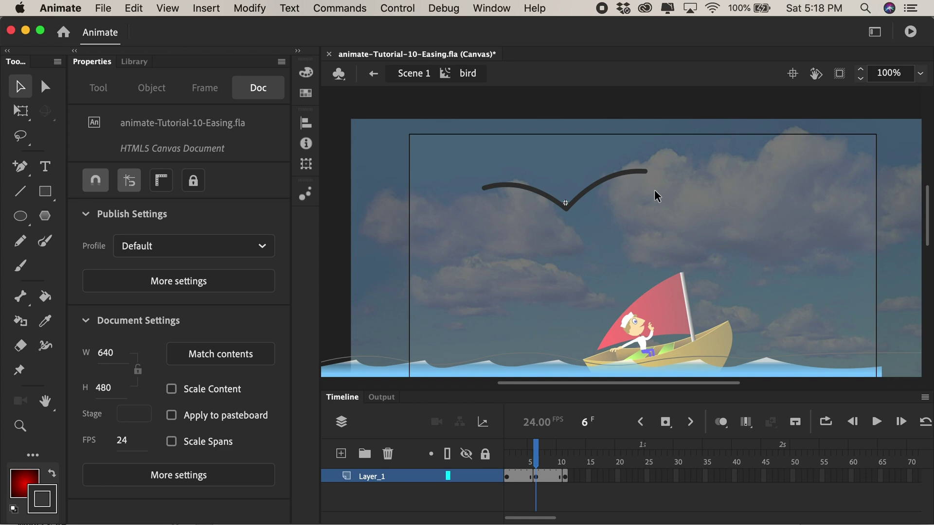
{"action": "left_click_drag", "start_coordinate": [645, 173], "coordinate": [655, 219]}
{"action": "mouse_move", "coordinate": [482, 189]}
{"action": "left_mouse_down"}
{"action": "mouse_move", "coordinate": [481, 162]}
{"action": "mouse_move", "coordinate": [481, 211]}
{"action": "left_mouse_up"}
{"action": "left_click", "coordinate": [507, 461]}
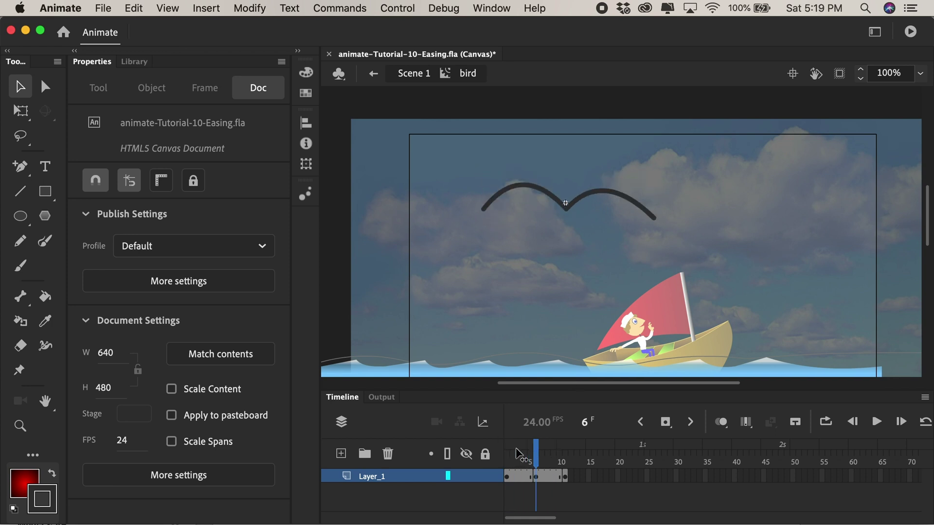
Step: Join the wing poses with a shape tween, play the flap and test the movie
{"action": "right_click", "coordinate": [518, 477]}
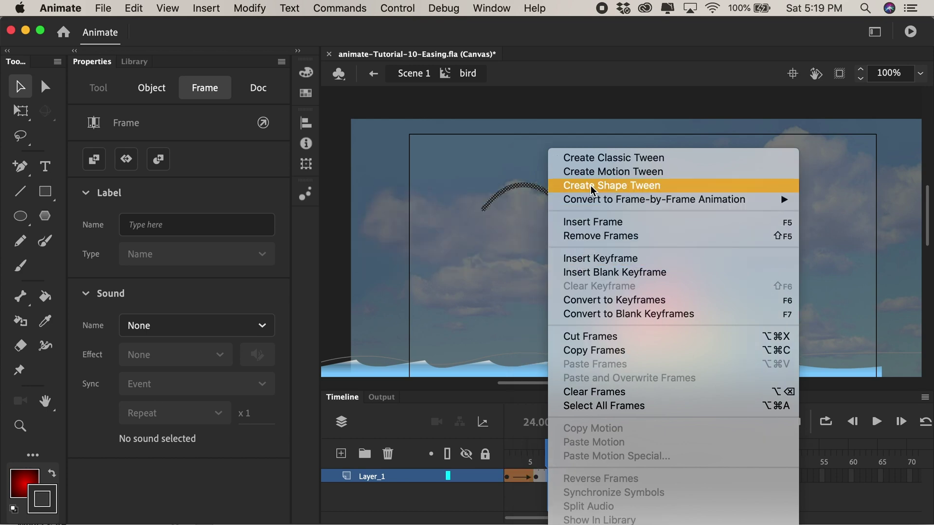
{"action": "left_click", "coordinate": [591, 185]}
{"action": "left_click_drag", "start_coordinate": [559, 441], "coordinate": [503, 460]}
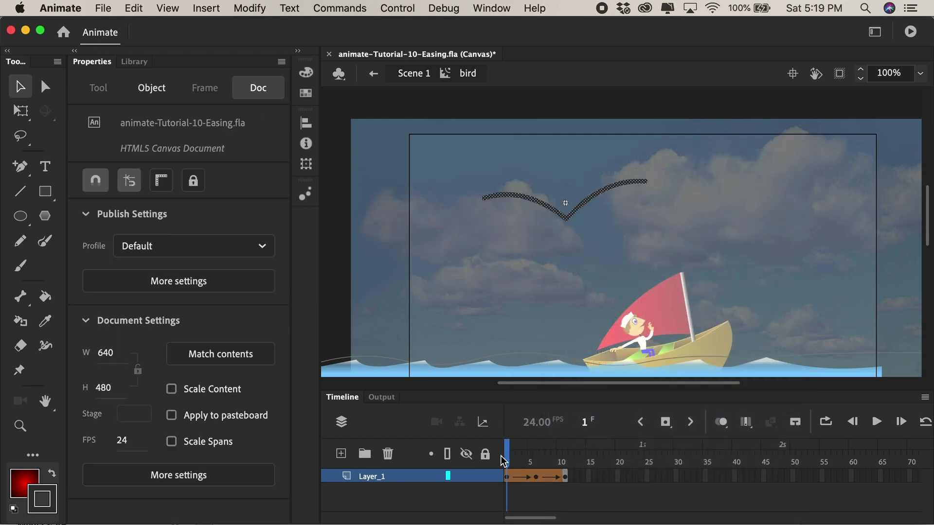
{"action": "key", "text": "Return"}
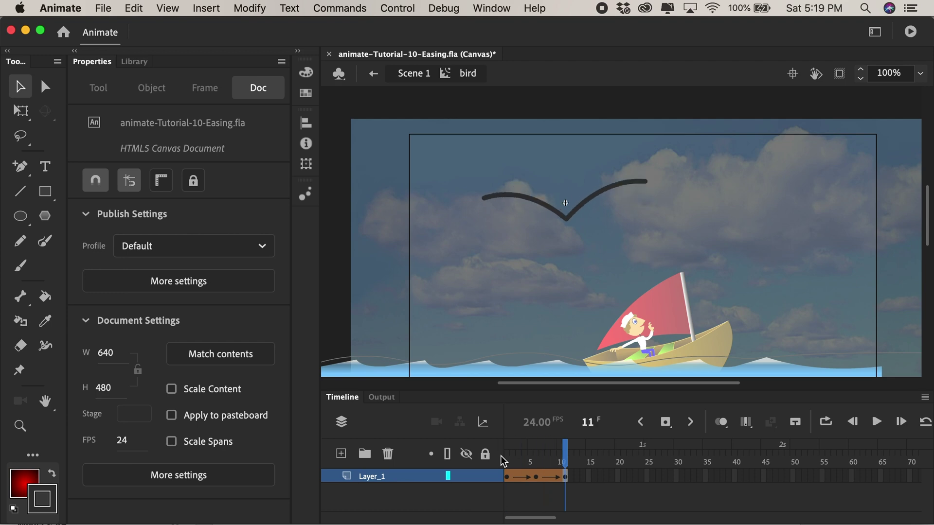
{"action": "key", "text": "super+Return"}
Step: Back in Scene 1, select the frame-16 bird tween and preview Ease Out Cubic, Quart and Quint
{"action": "left_click", "coordinate": [373, 74]}
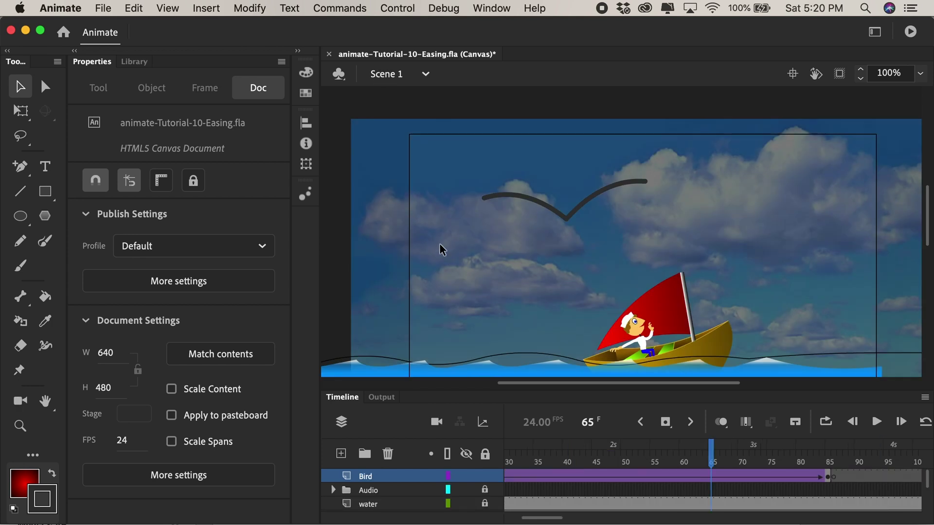
{"action": "key", "text": "shift+comma"}
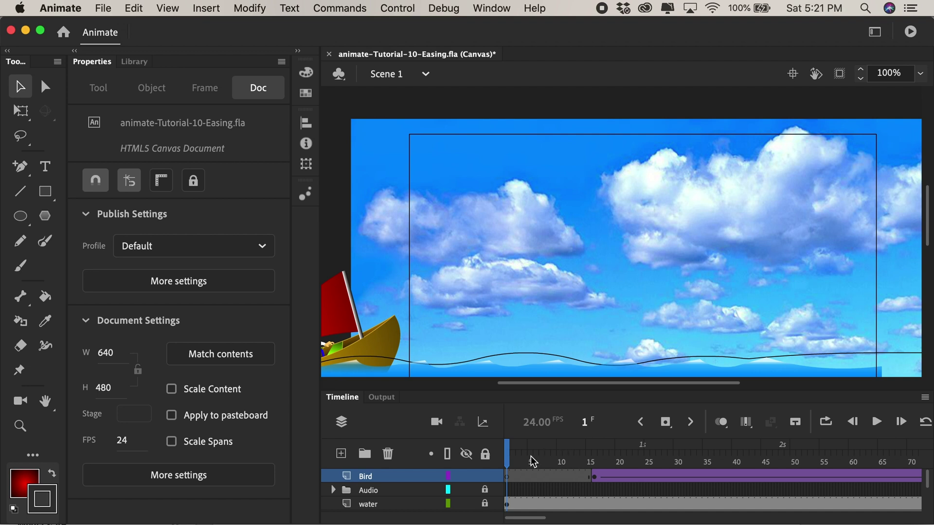
{"action": "left_click", "coordinate": [596, 478]}
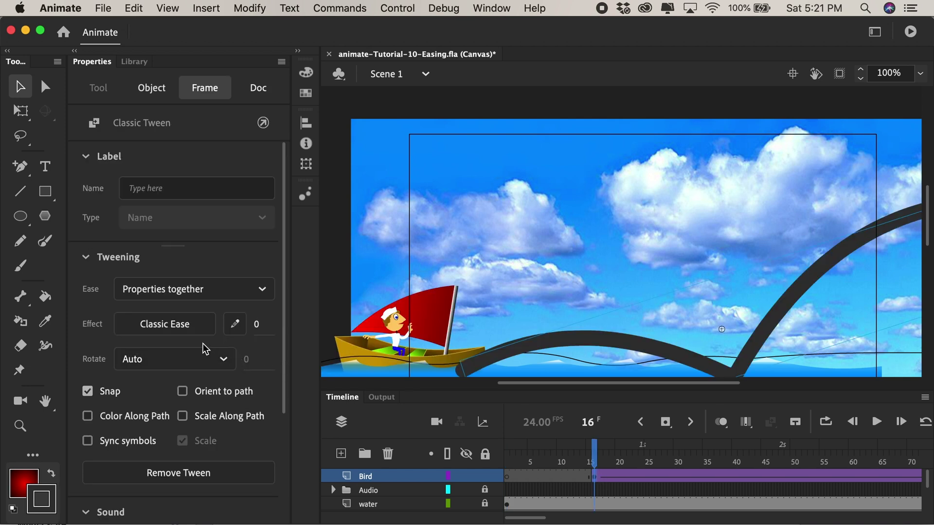
{"action": "left_click", "coordinate": [153, 328]}
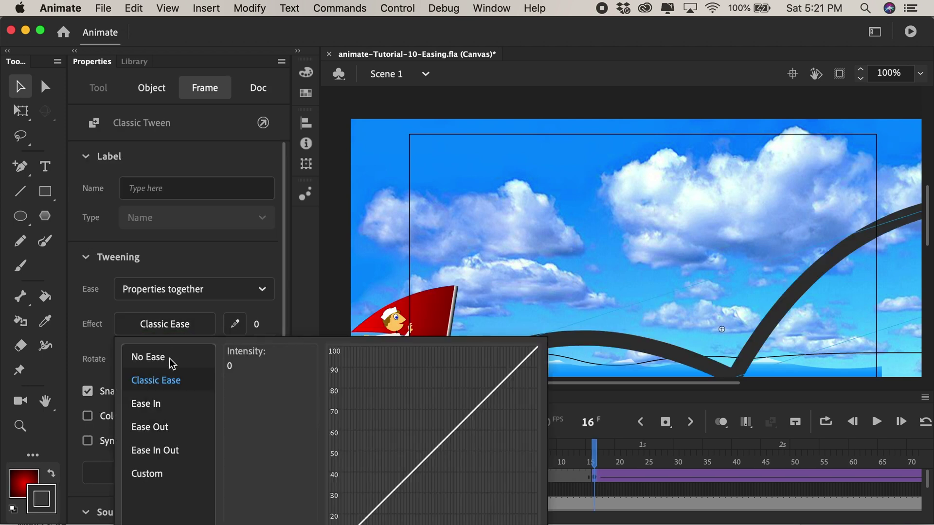
{"action": "left_click", "coordinate": [161, 430]}
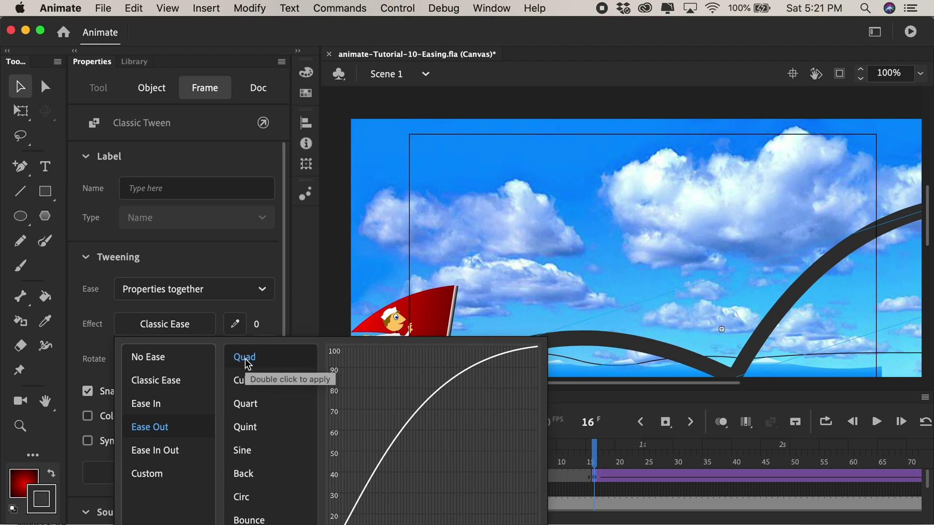
{"action": "left_click", "coordinate": [246, 382]}
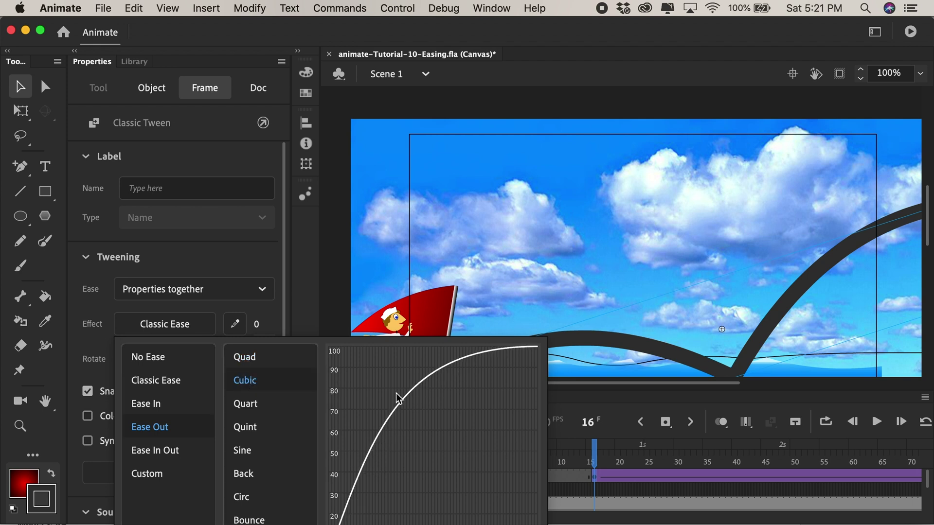
{"action": "left_click", "coordinate": [249, 407]}
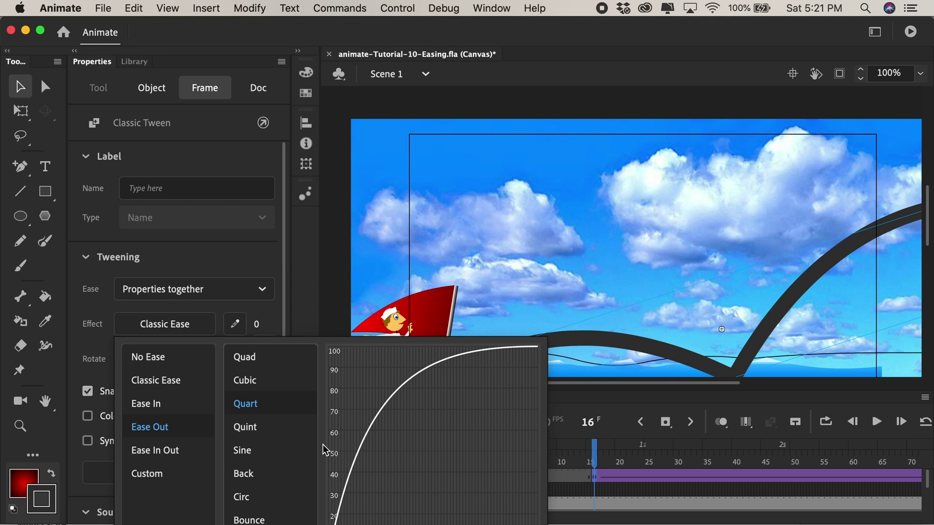
{"action": "left_click", "coordinate": [251, 429]}
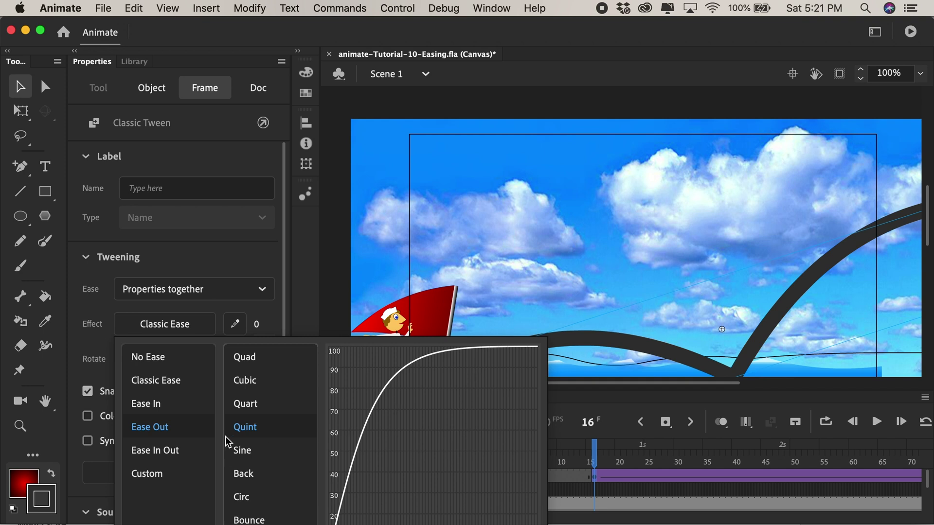
Step: Apply Quint Ease-Out to the bird's flight tween
{"action": "left_click", "coordinate": [244, 428]}
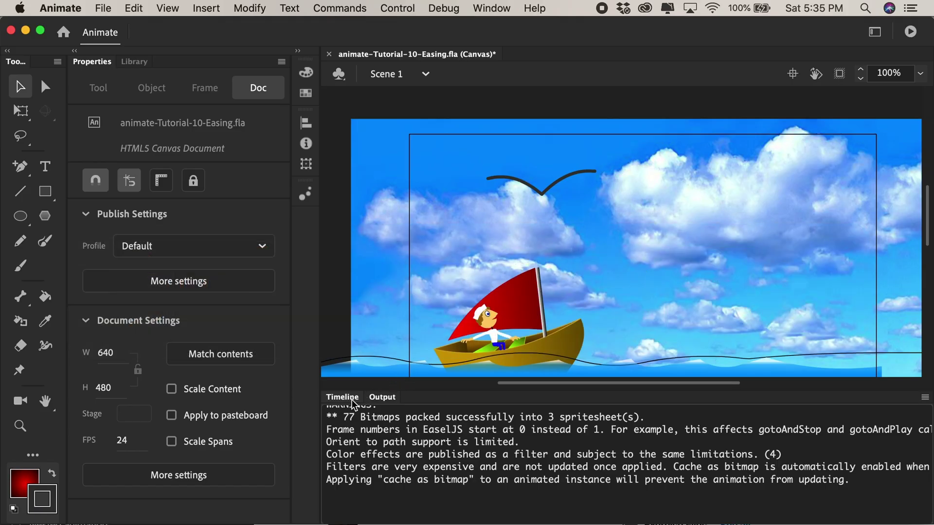
Step: Compare the Quad curve but keep Quint Ease-Out, then add empty Layer_7 above Bird
{"action": "left_click", "coordinate": [342, 397]}
{"action": "left_click", "coordinate": [595, 477]}
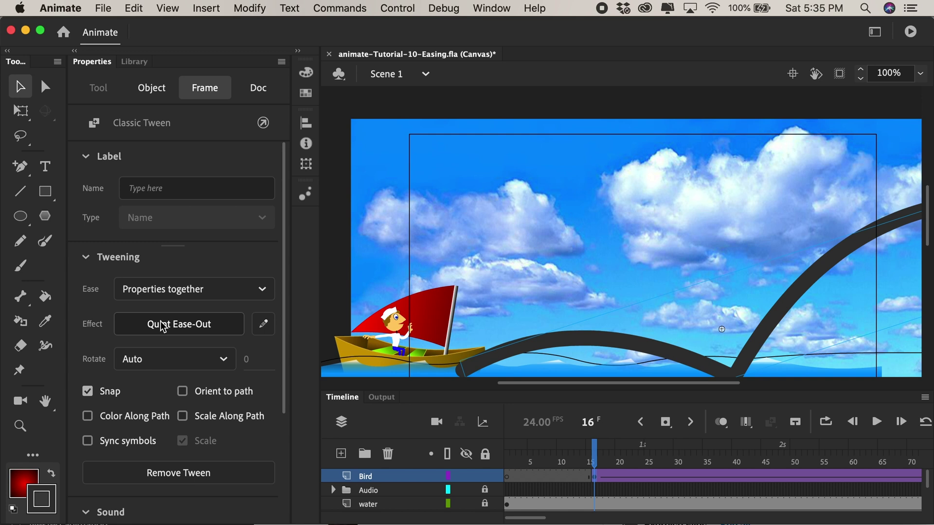
{"action": "left_click", "coordinate": [160, 325]}
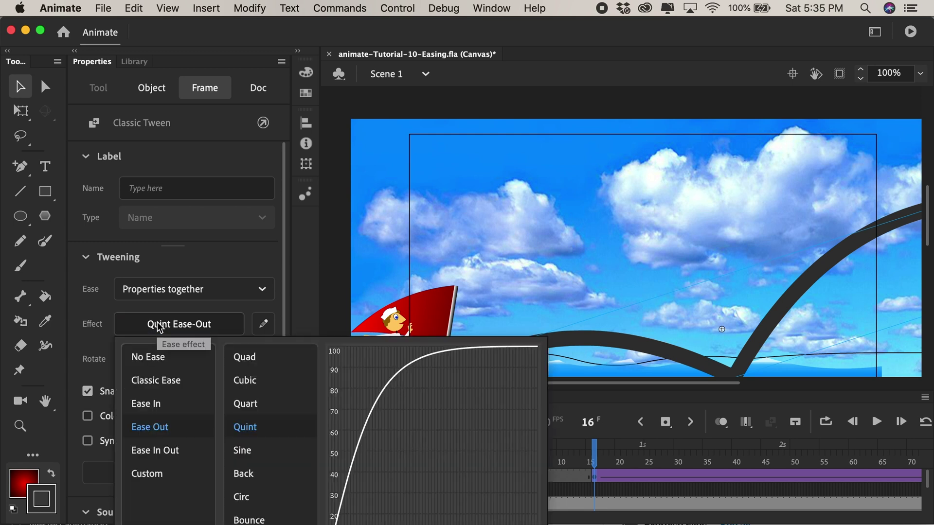
{"action": "left_click", "coordinate": [249, 359]}
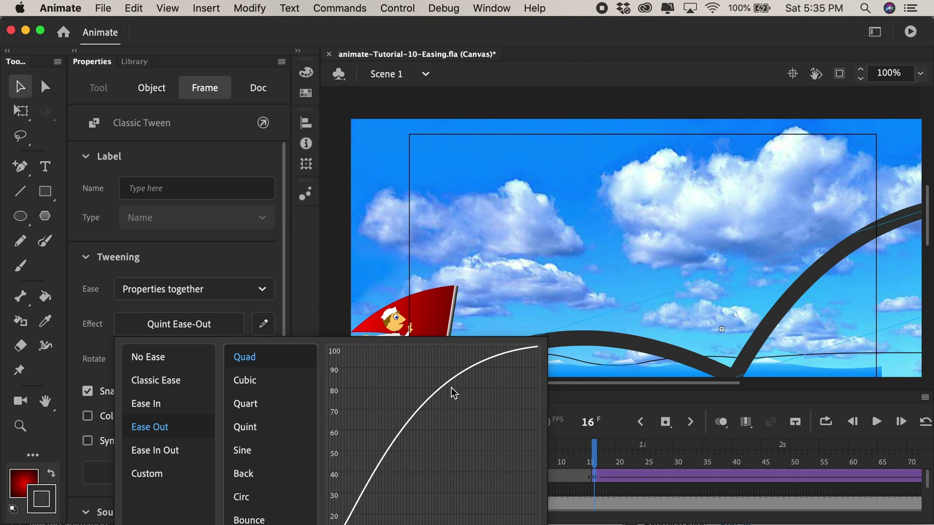
{"action": "left_click", "coordinate": [646, 515]}
{"action": "left_click", "coordinate": [646, 515]}
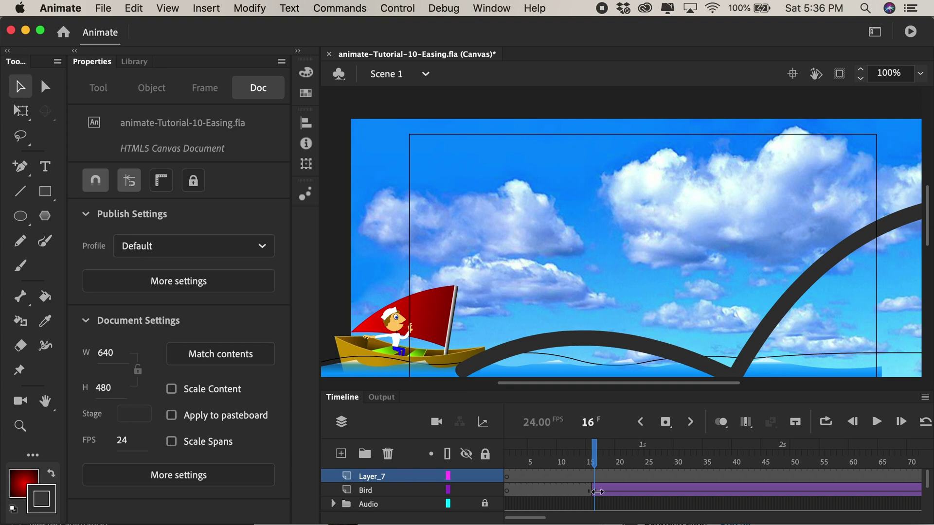
Step: Copy the bird's flight tween onto Layer_7, starting later around frame 33
{"action": "left_click_drag", "start_coordinate": [600, 496], "coordinate": [745, 499]}
{"action": "left_click", "coordinate": [740, 491]}
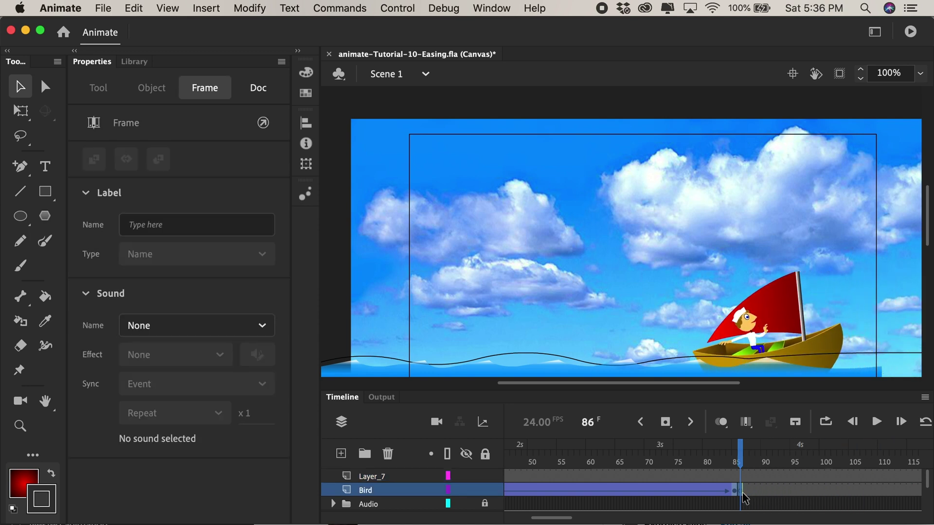
{"action": "left_click_drag", "start_coordinate": [544, 495], "coordinate": [647, 473]}
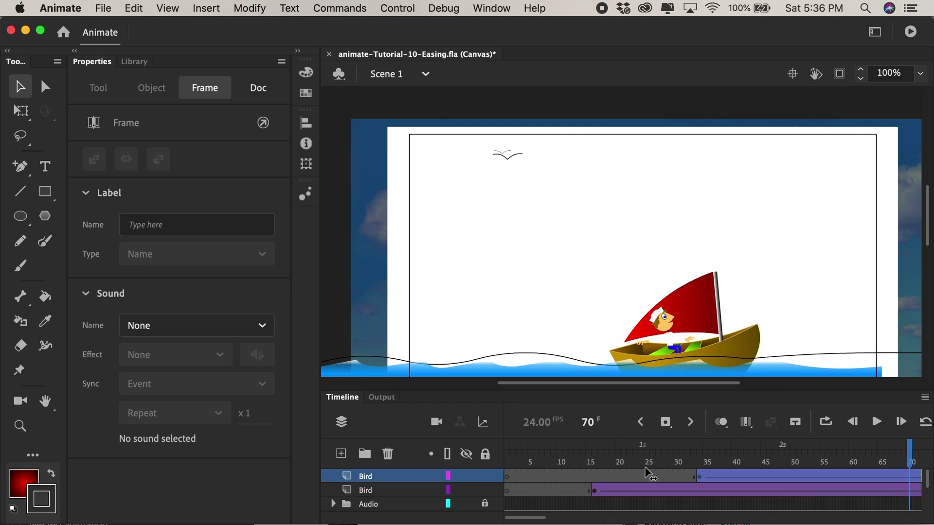
{"action": "left_click", "coordinate": [665, 476]}
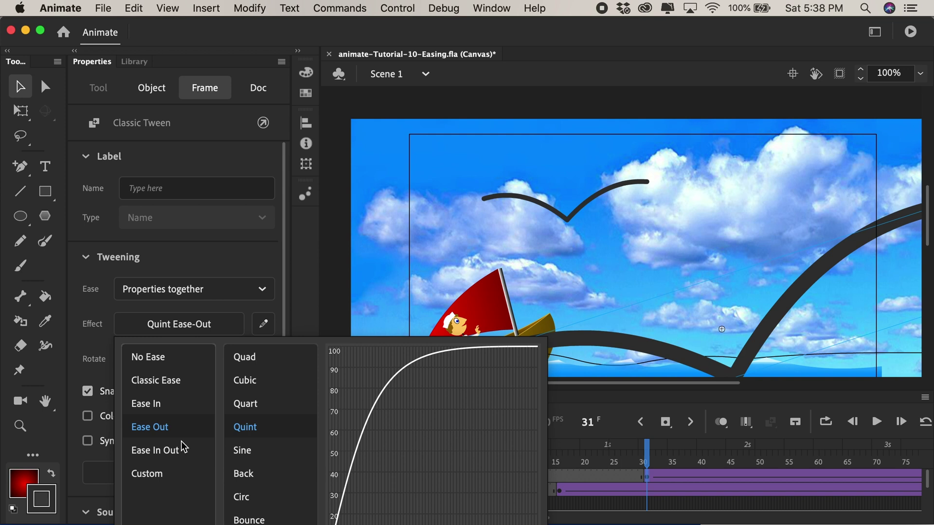
Step: Preview the Quint Ease In Out curve for the second bird's tween
{"action": "left_click", "coordinate": [151, 453]}
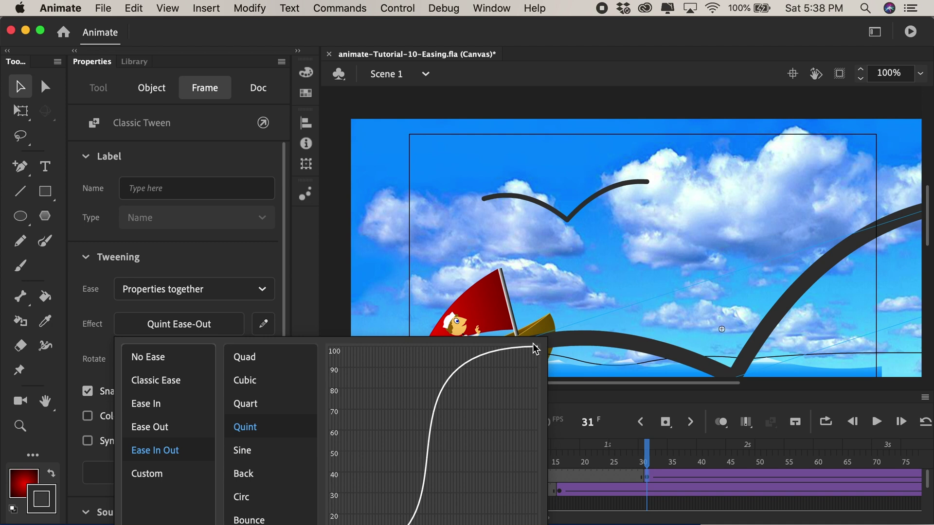
Step: Draw a custom S-shaped ease for the second bird's tween and apply it as My Ease 1
{"action": "left_click", "coordinate": [151, 478]}
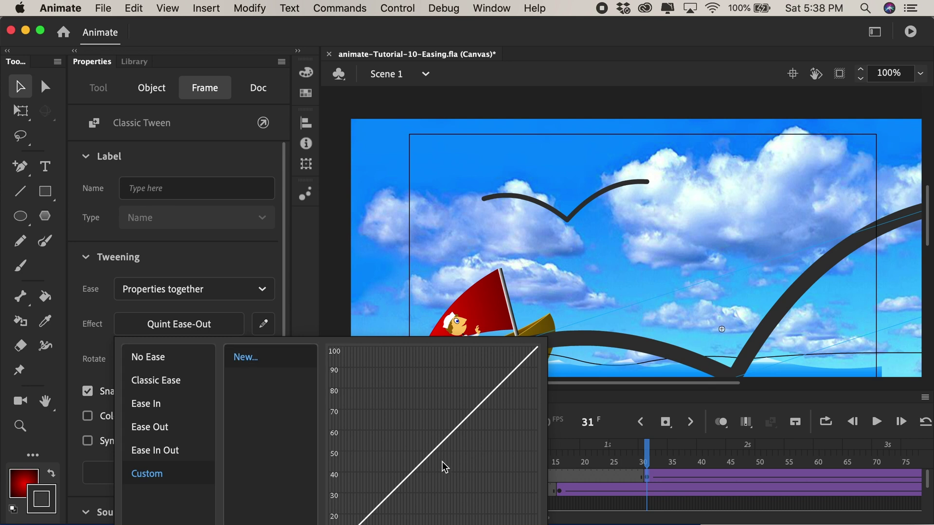
{"action": "left_click", "coordinate": [255, 363]}
{"action": "left_click_drag", "start_coordinate": [278, 390], "coordinate": [422, 390]}
{"action": "left_click", "coordinate": [637, 177]}
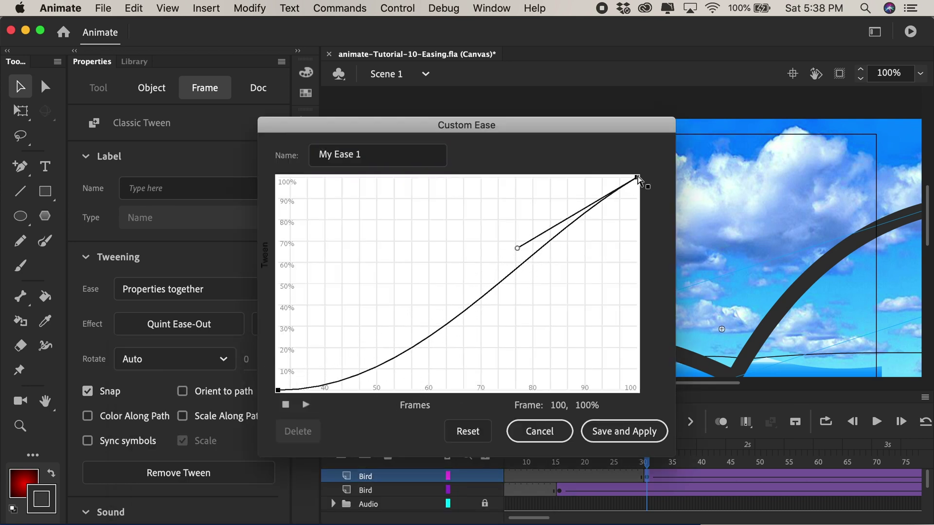
{"action": "left_click_drag", "start_coordinate": [514, 251], "coordinate": [363, 168]}
{"action": "left_click", "coordinate": [625, 431]}
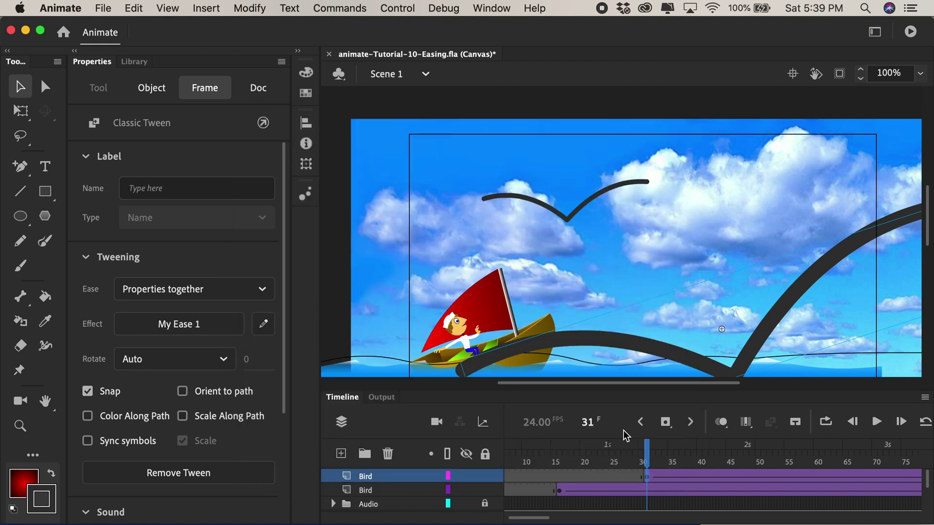
{"action": "left_click", "coordinate": [180, 325]}
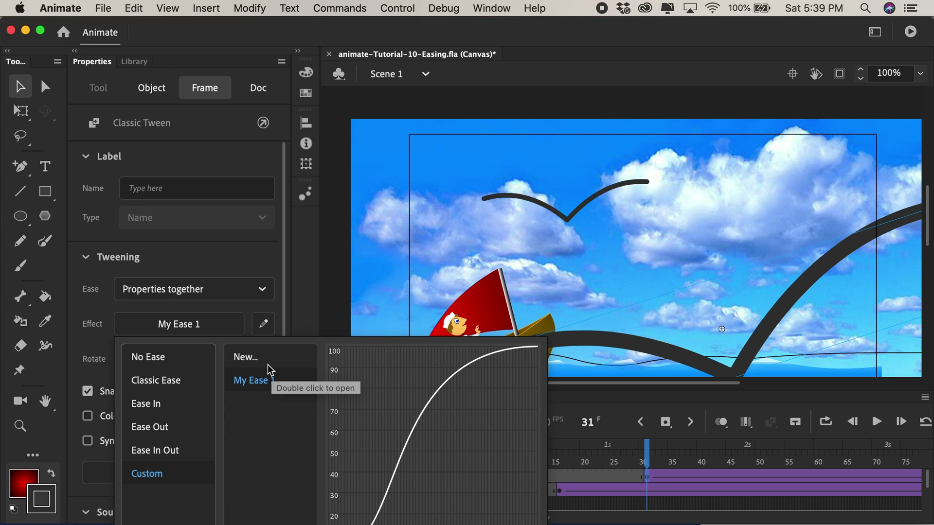
{"action": "left_click", "coordinate": [296, 324]}
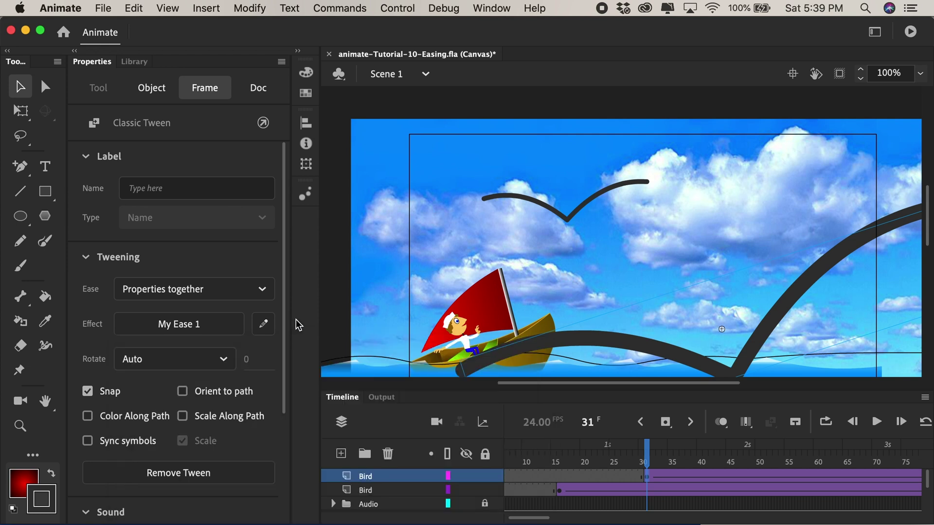